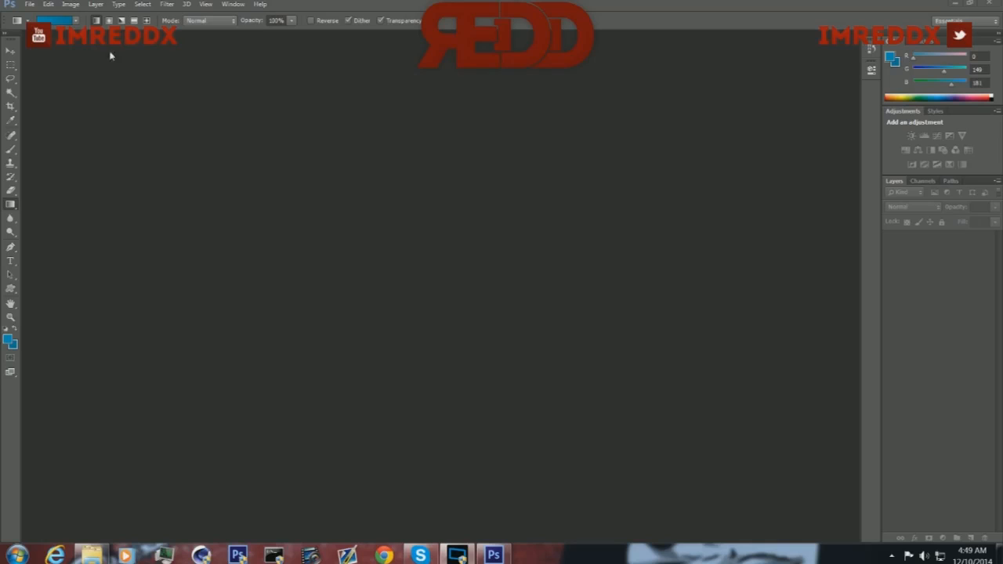
Create a new document 1280 pixels wide and 720 pixels high with a transparent background
click(29, 4)
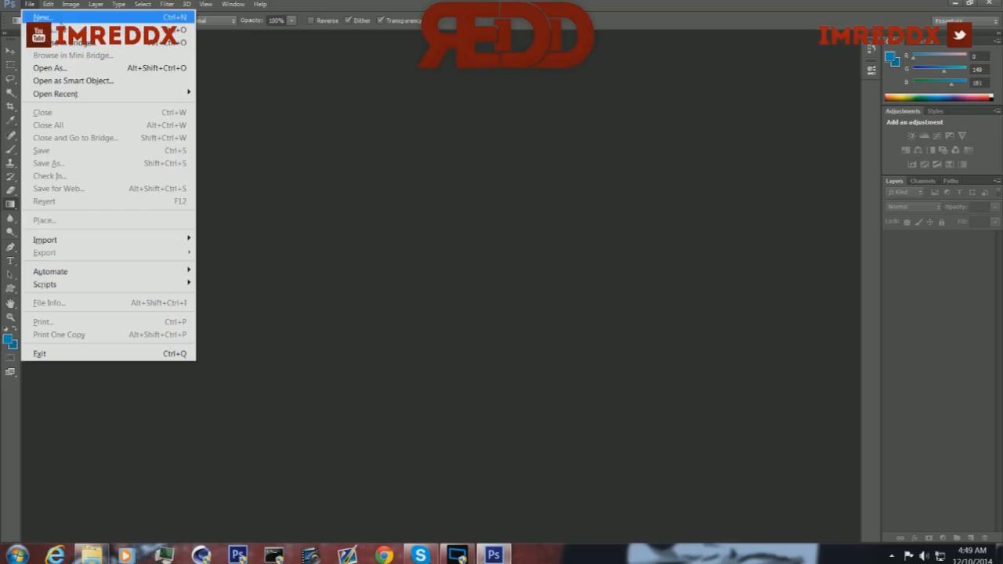
click(42, 17)
double_click(432, 175)
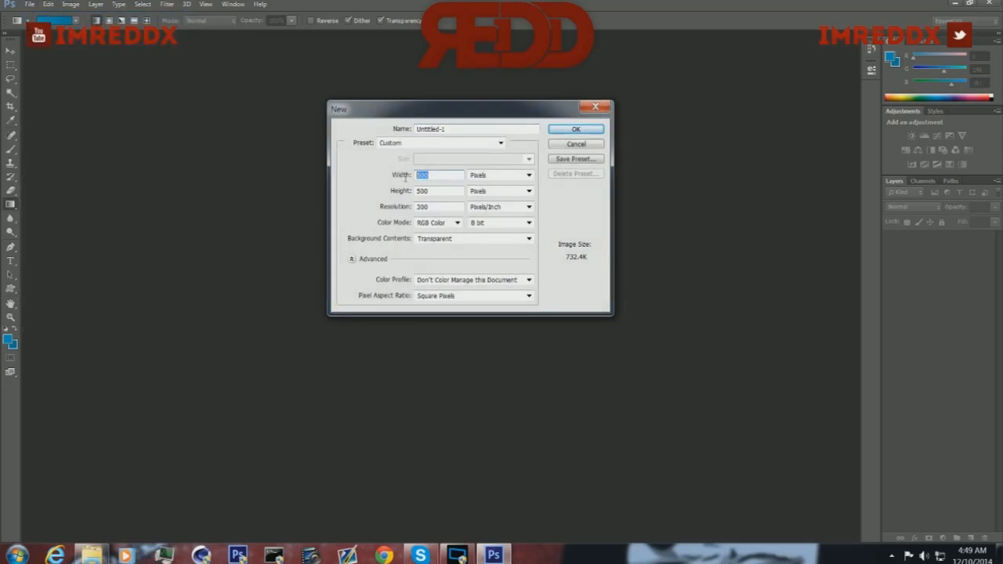
text(1)
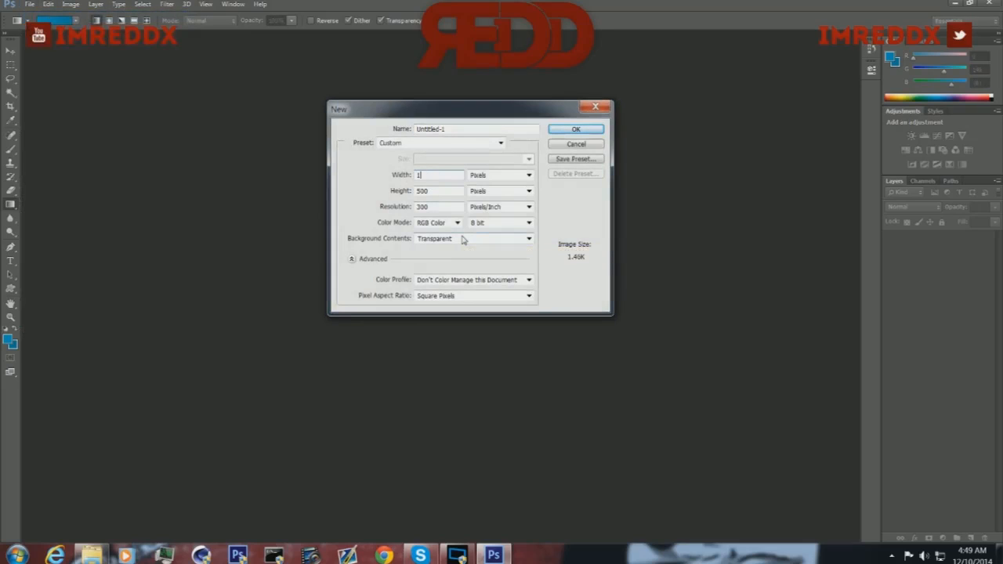
text(20)
key(BackSpace)
text(80)
key(Tab)
text(720)
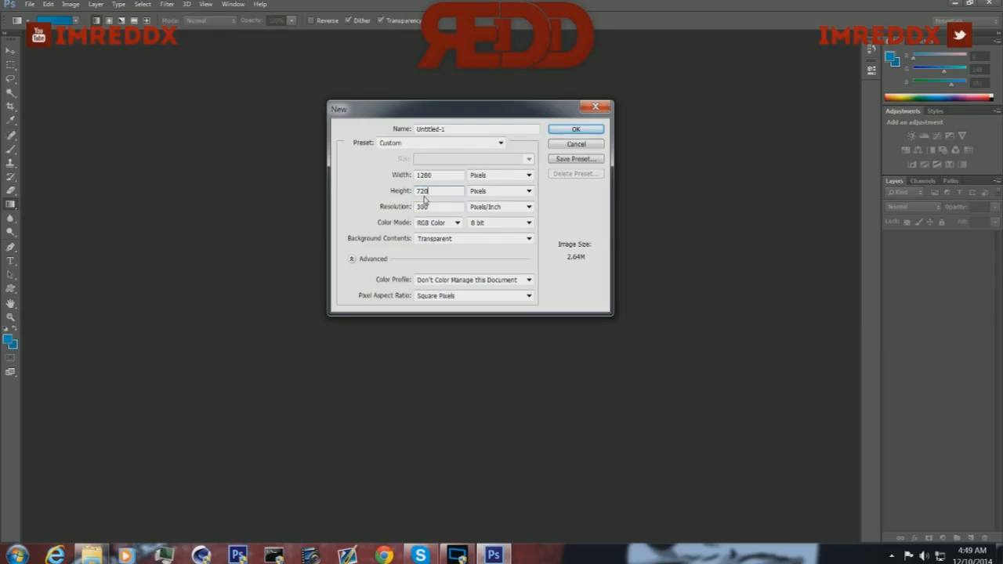
click(576, 128)
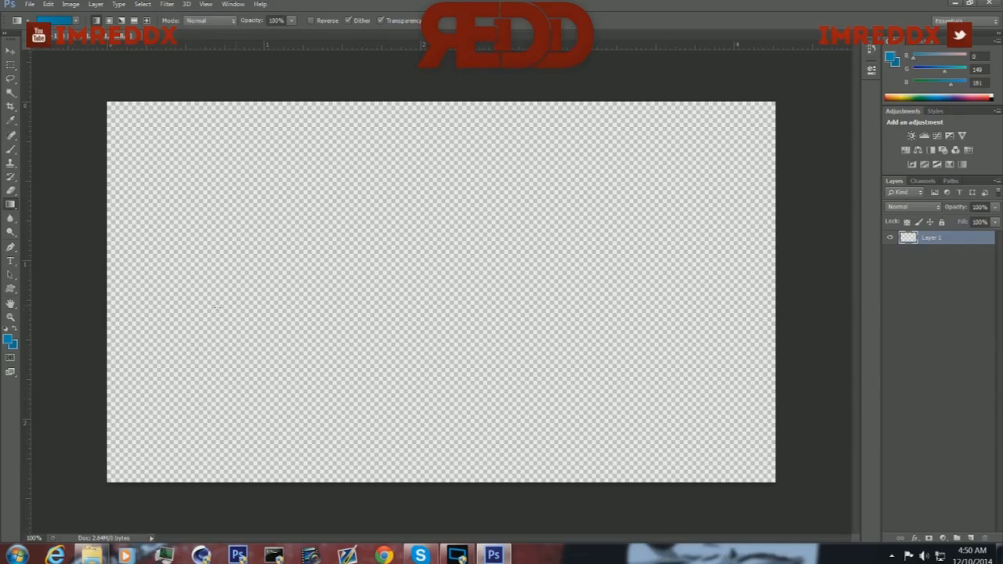
Set the foreground colour to bright red db0000
click(8, 340)
click(784, 260)
drag(770, 287, 772, 279)
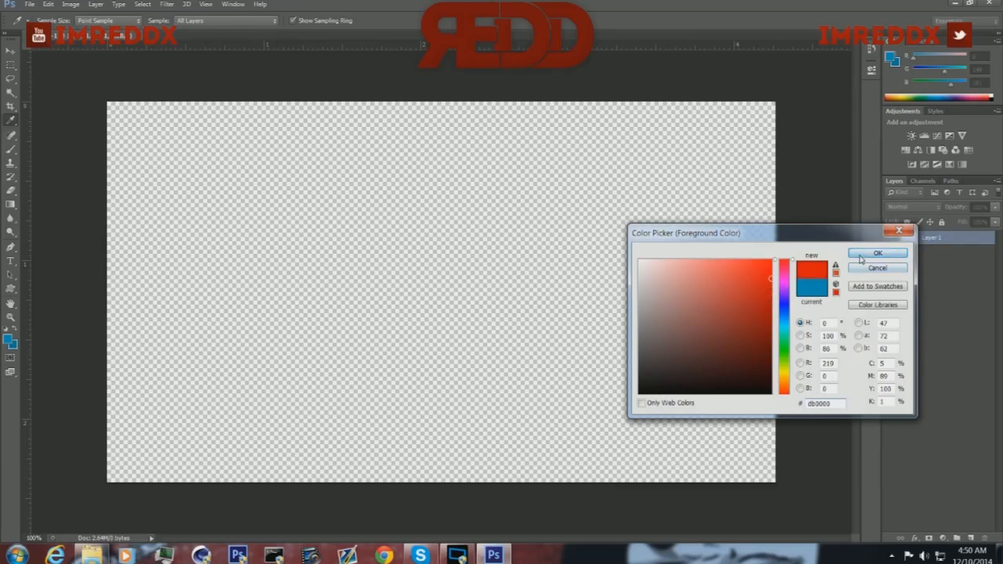
key(g)
click(862, 256)
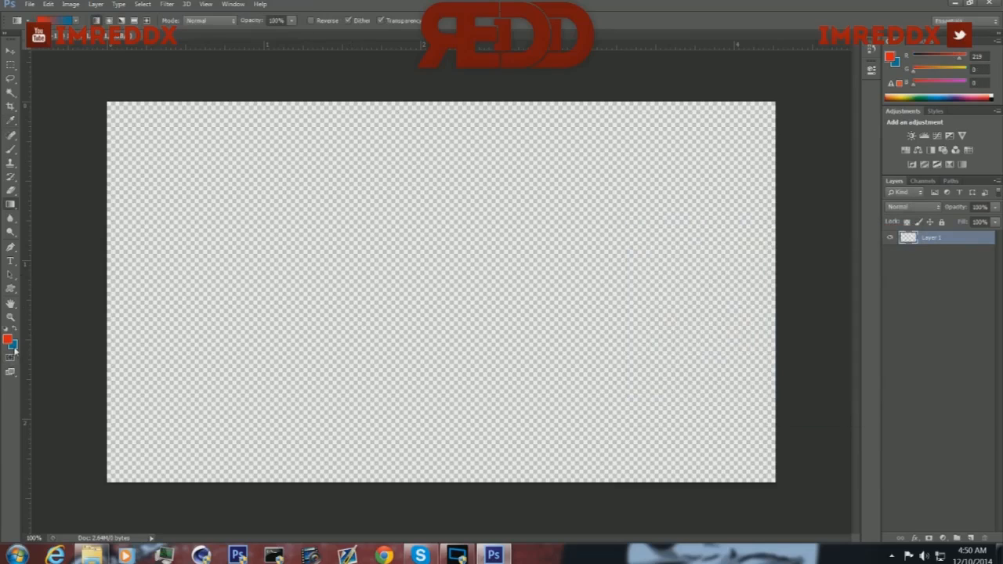
Set the background colour to dark red 950000 and fill Layer 1 with a diagonal linear gradient darkening toward the canvas's lower-right corner
click(13, 348)
click(785, 262)
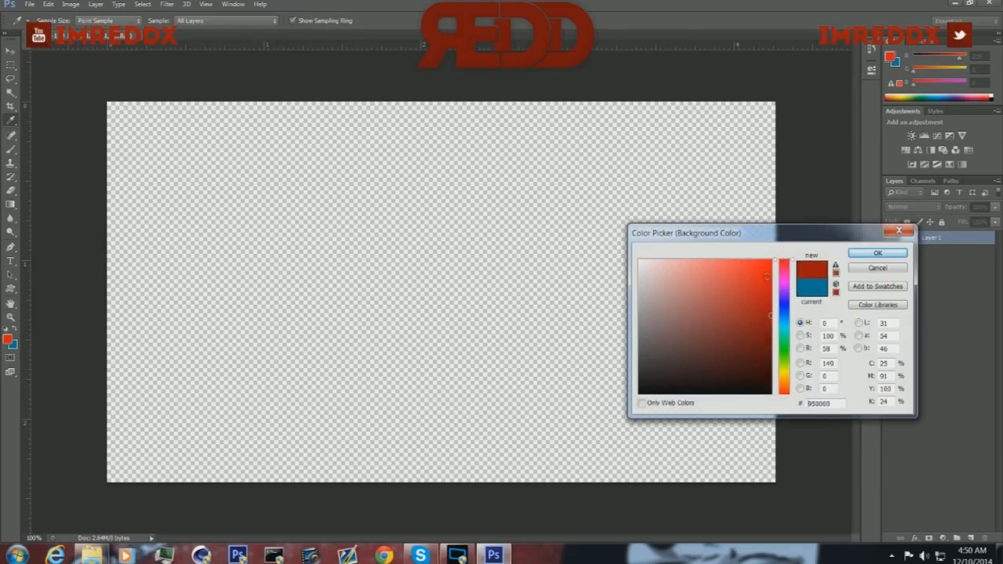
click(877, 253)
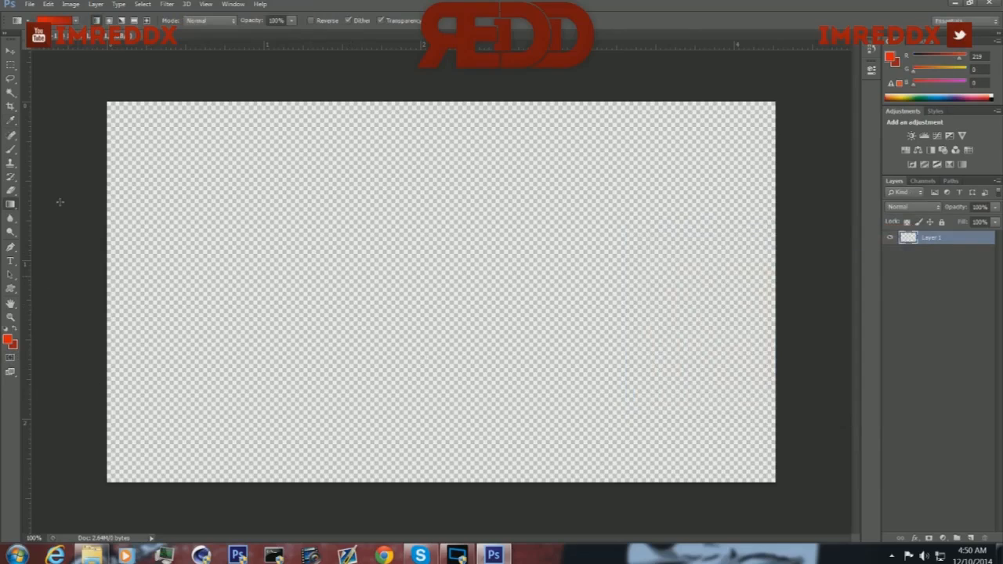
drag(418, 248, 484, 419)
drag(402, 279, 549, 496)
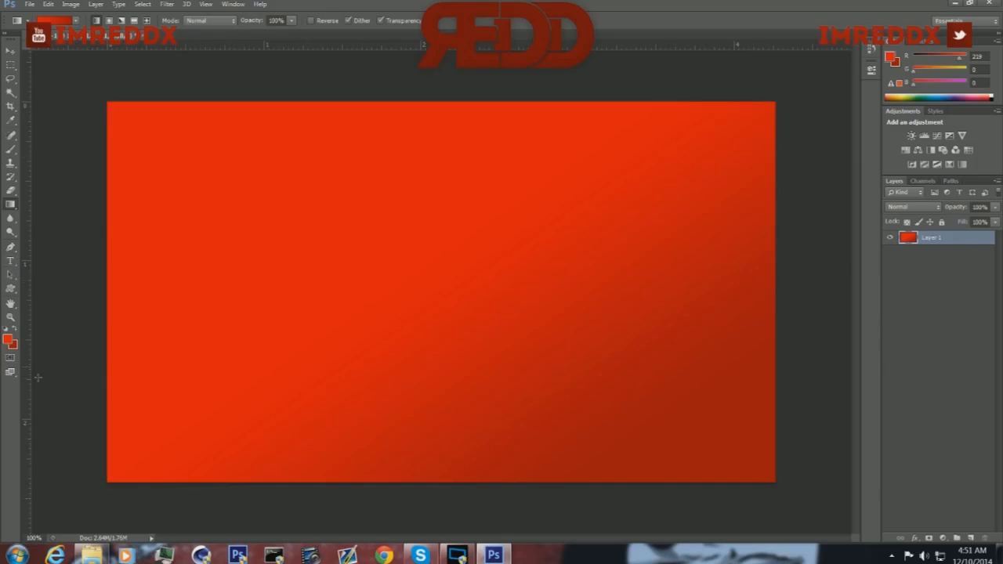
Add the text THUMBNAIL TUTORIAL to the canvas and move it up toward the middle
click(11, 265)
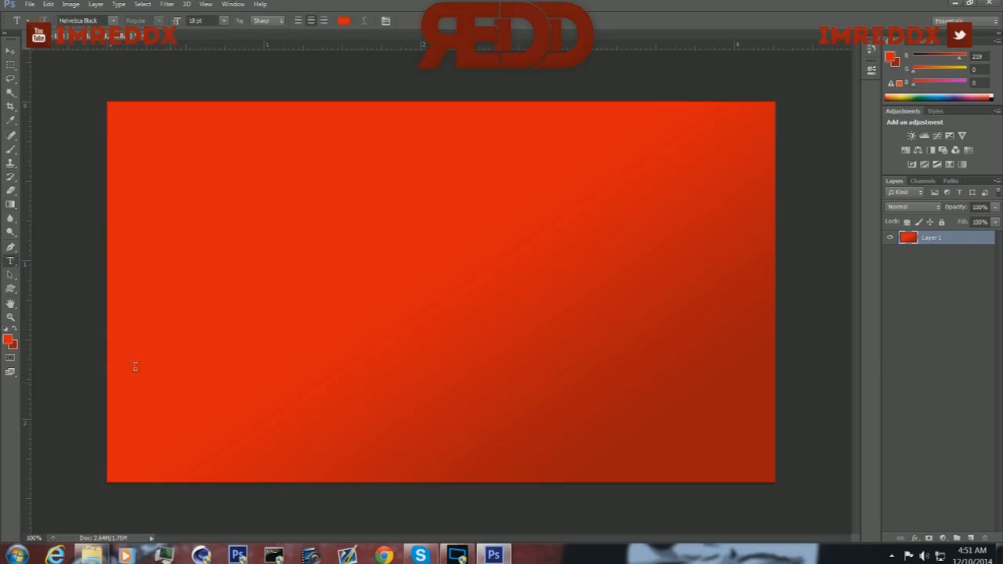
click(295, 349)
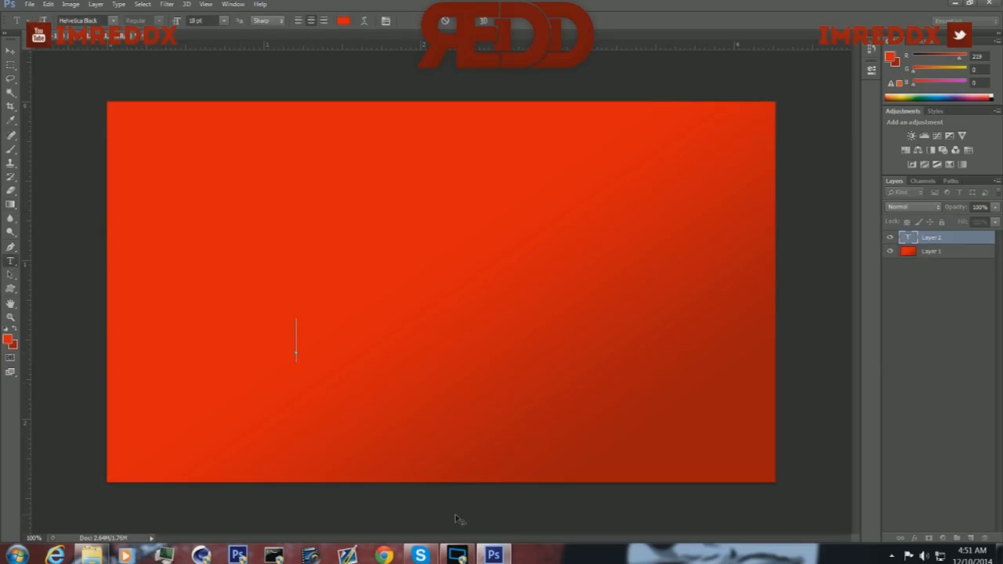
text(RED)
key(BackSpace)
key(BackSpace)
key(BackSpace)
text(REDDX YOUTUTORIAL)
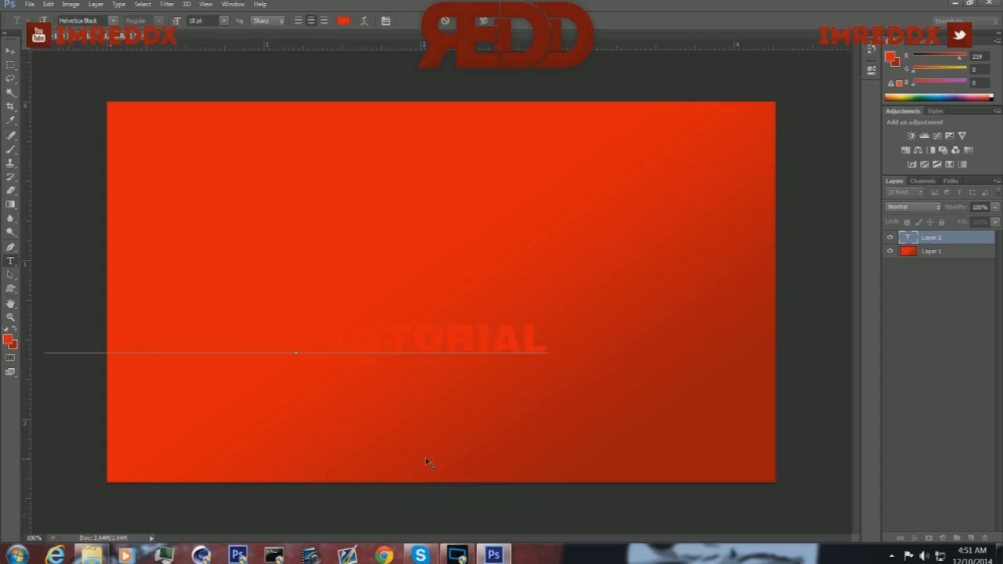
drag(426, 462, 620, 407)
Recolour the entire title text to light grey efefef
drag(755, 298, 235, 287)
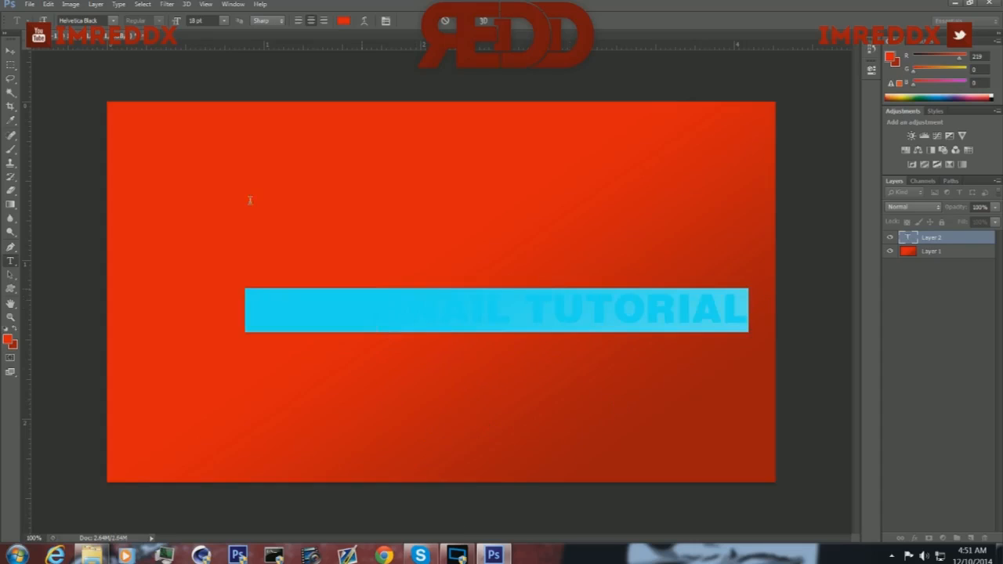
click(343, 21)
text(dddddd)
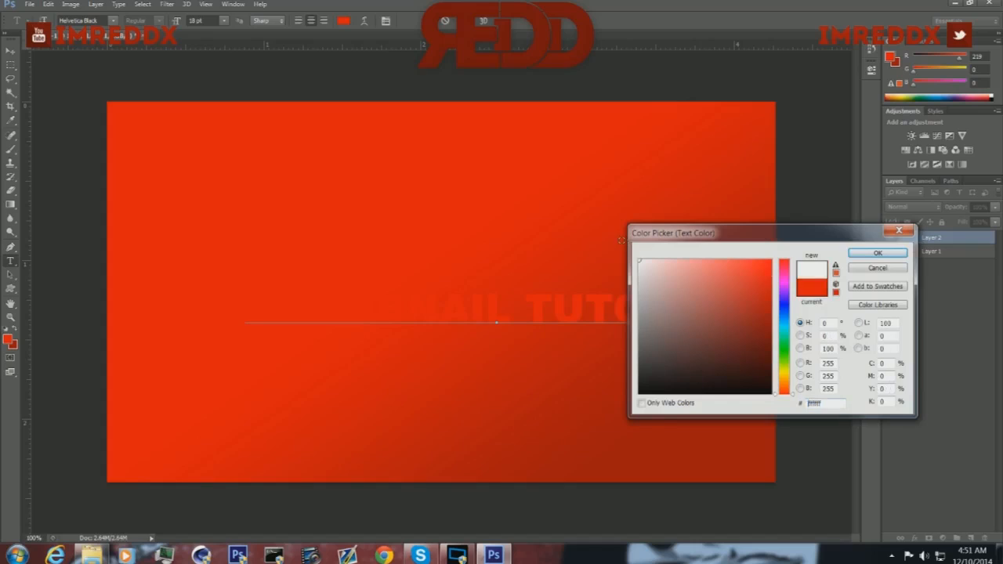
click(639, 268)
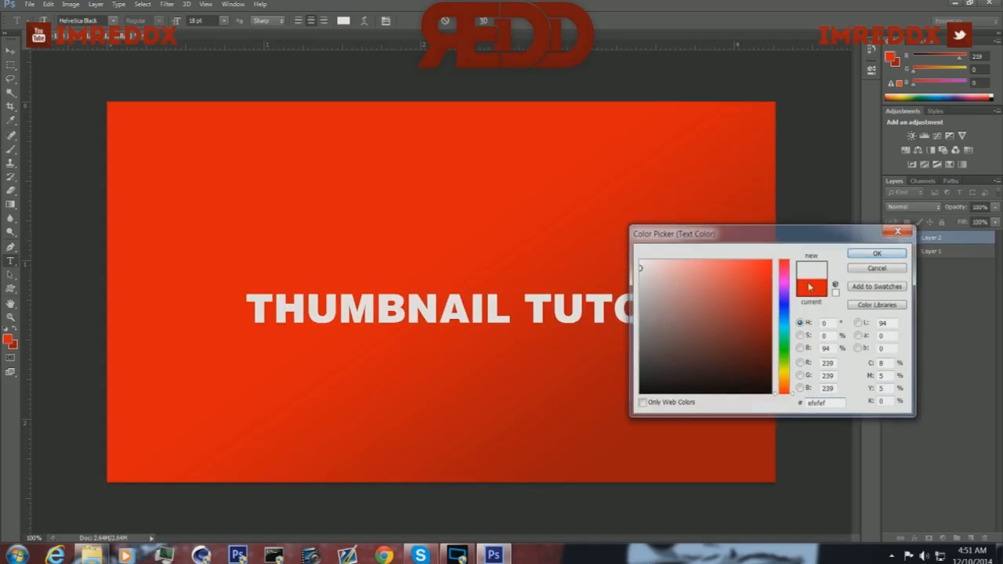
click(878, 252)
Enlarge the whole title text to 48 pt and commit the edit
click(646, 314)
click(736, 313)
drag(748, 312, 177, 300)
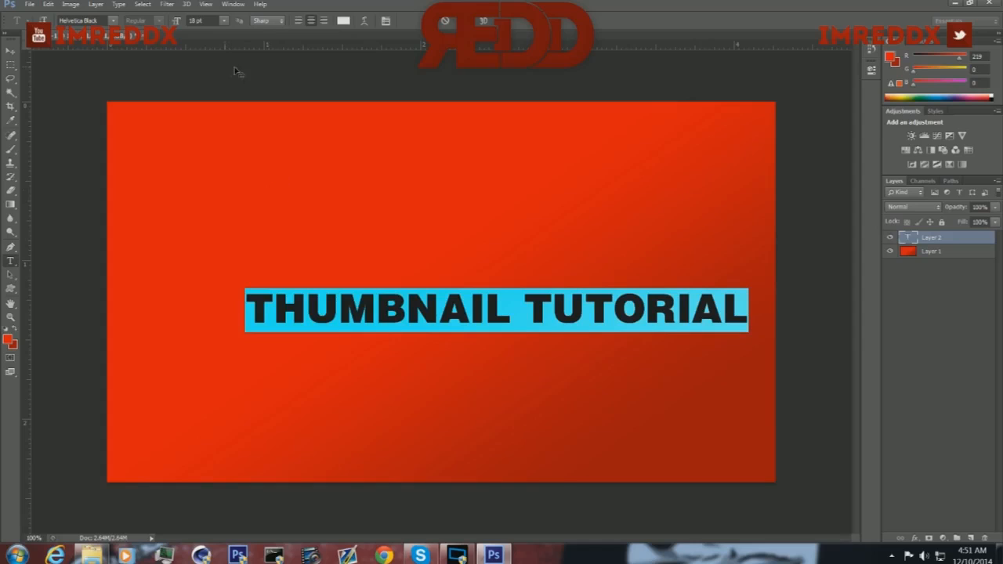
click(224, 21)
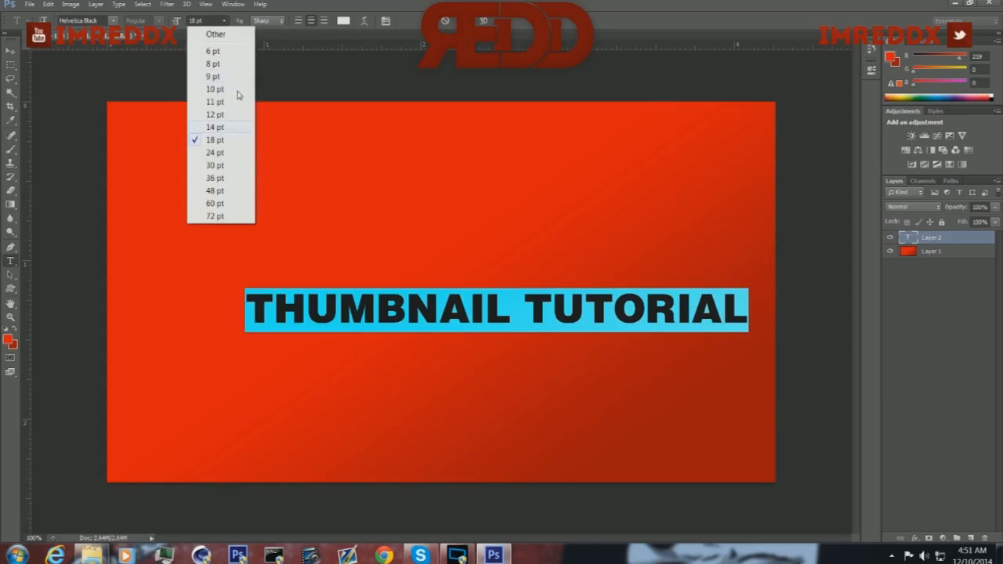
click(214, 191)
click(568, 290)
key(ctrl+Return)
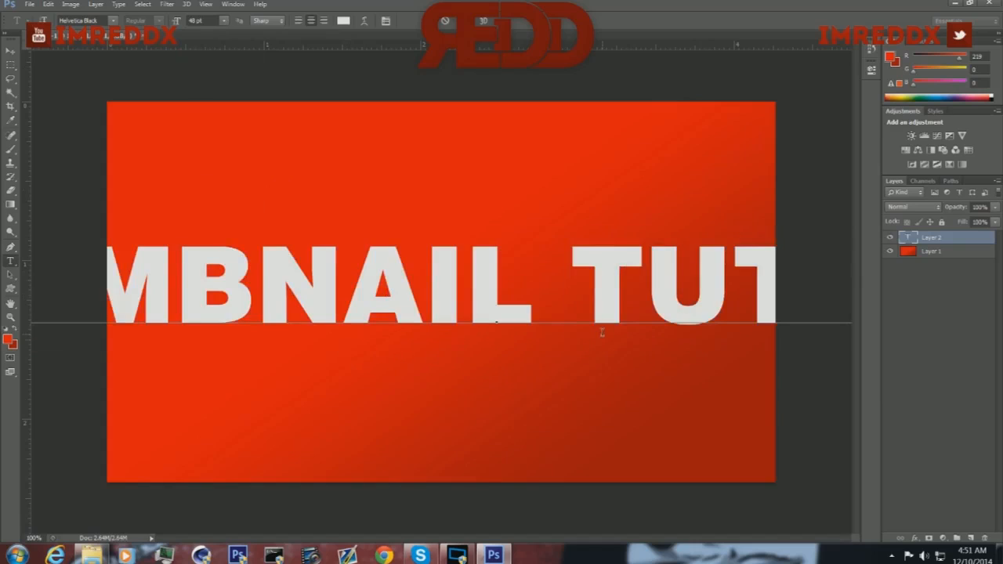
Reopen the title text for editing and reduce its size to 36 pt
click(578, 293)
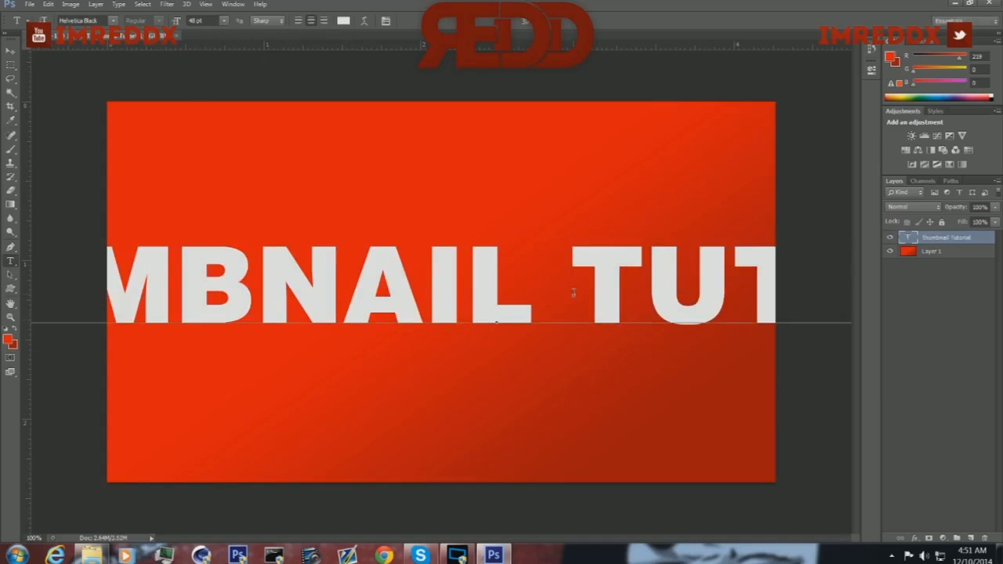
click(486, 311)
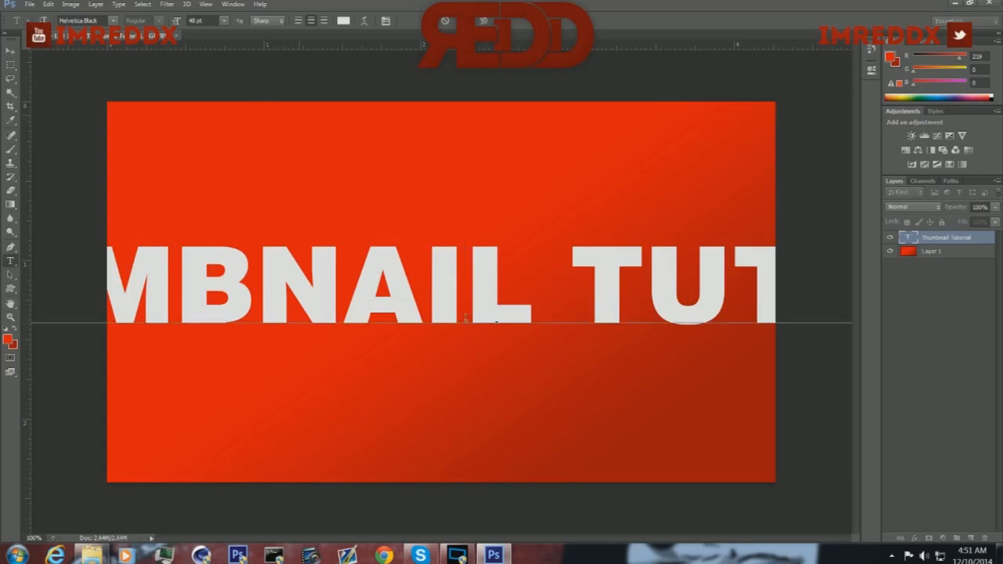
click(25, 538)
text(50)
key(Return)
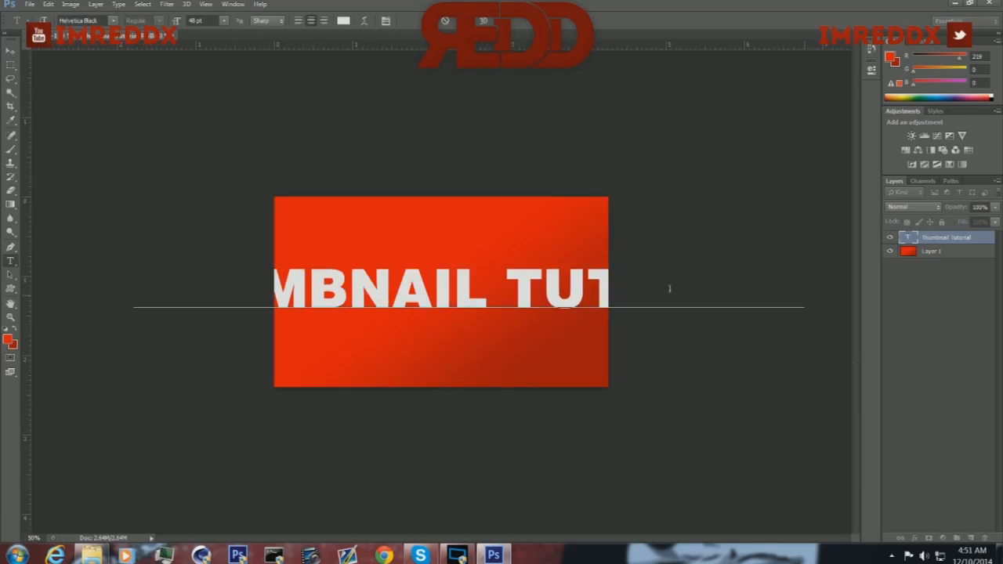
drag(809, 291, 113, 264)
click(223, 20)
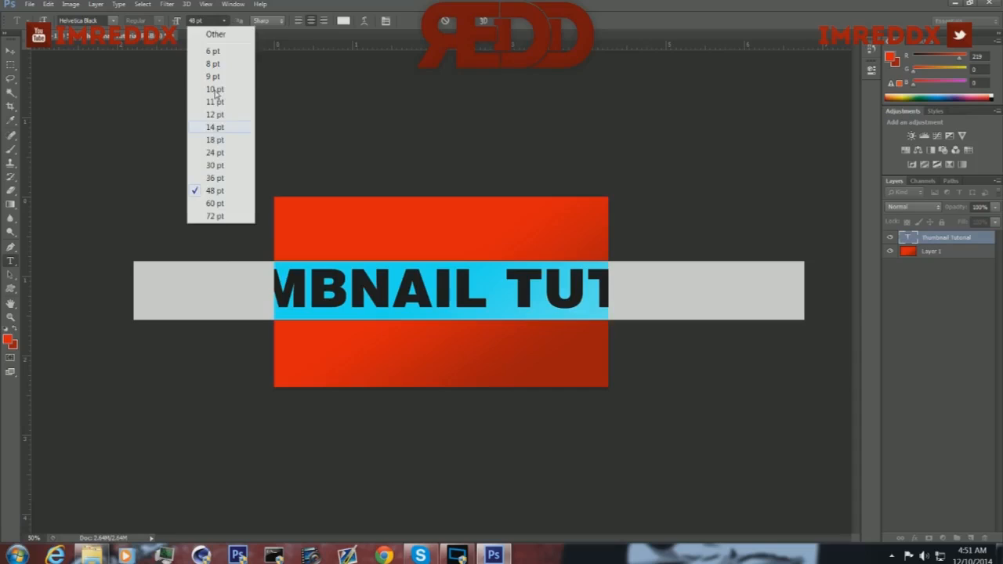
click(206, 182)
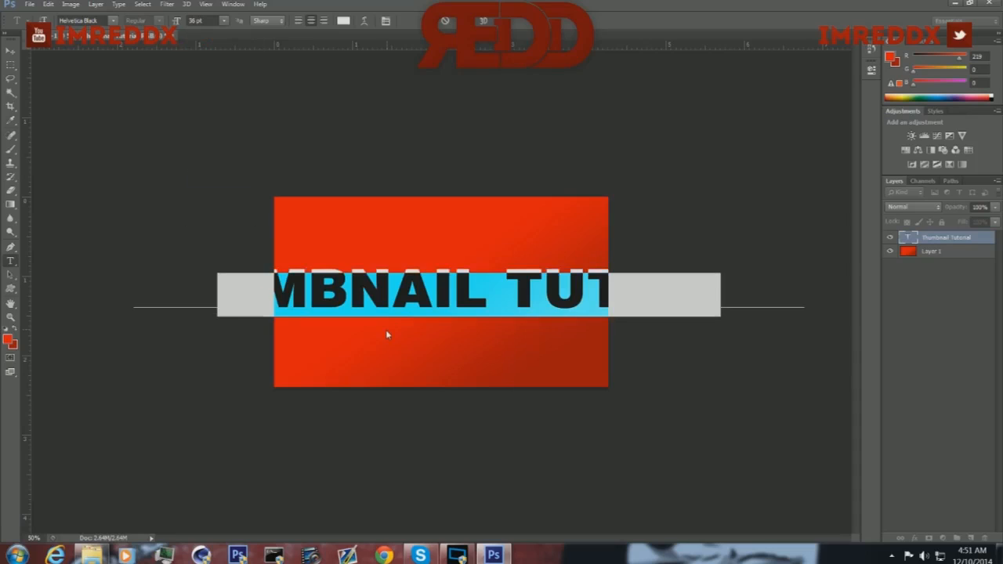
Set the title text's size to 18 pt and shift it slightly within the canvas
click(223, 20)
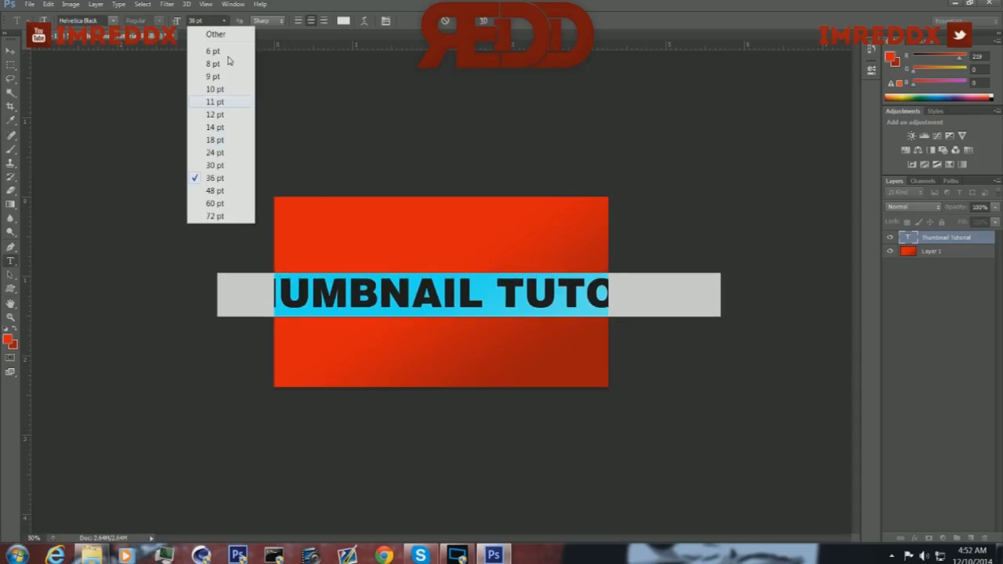
click(240, 149)
click(401, 303)
drag(448, 335, 457, 323)
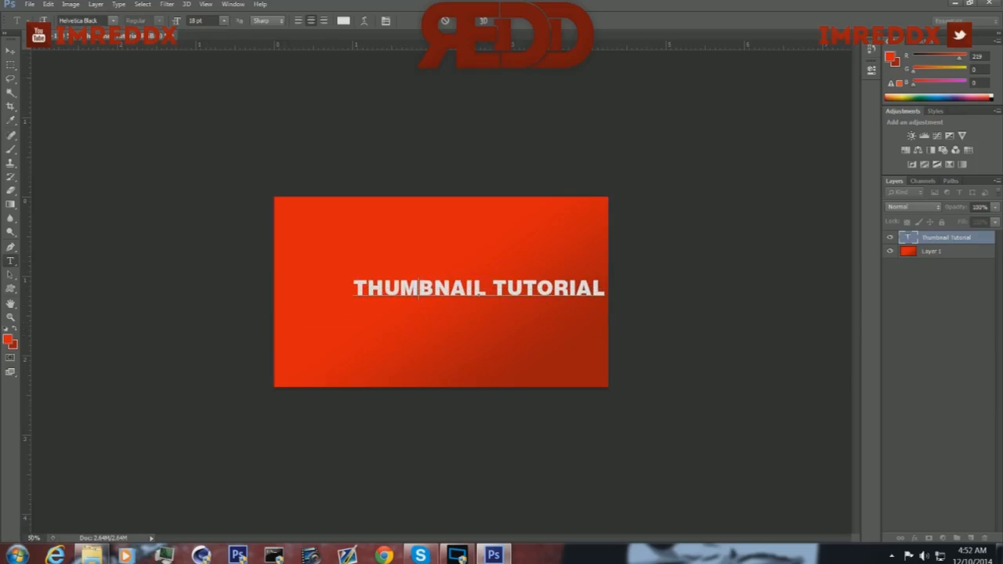
Hide the Thumbnail Tutorial text layer so only the gradient background shows
double_click(33, 538)
text(100)
key(Return)
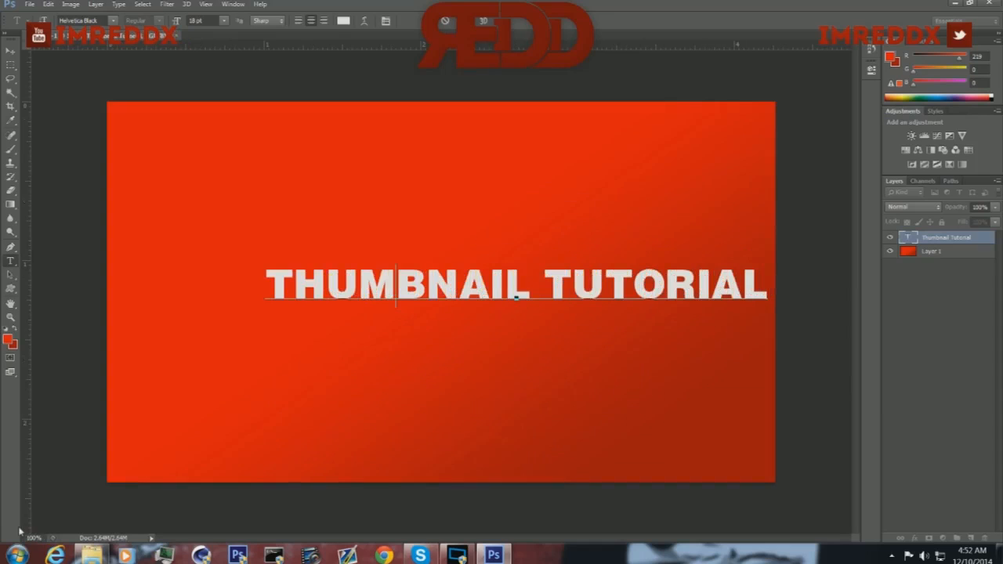
click(891, 236)
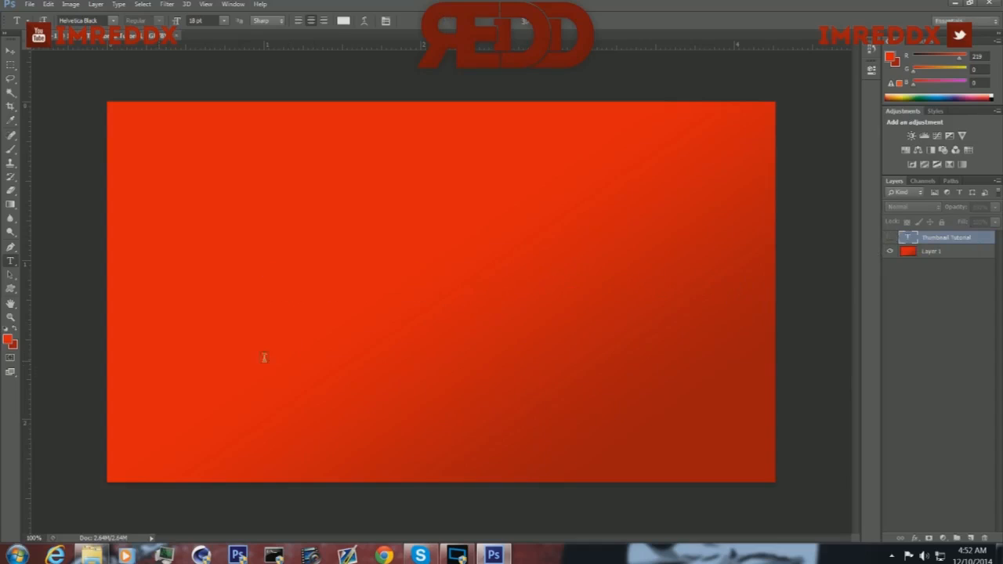
click(11, 247)
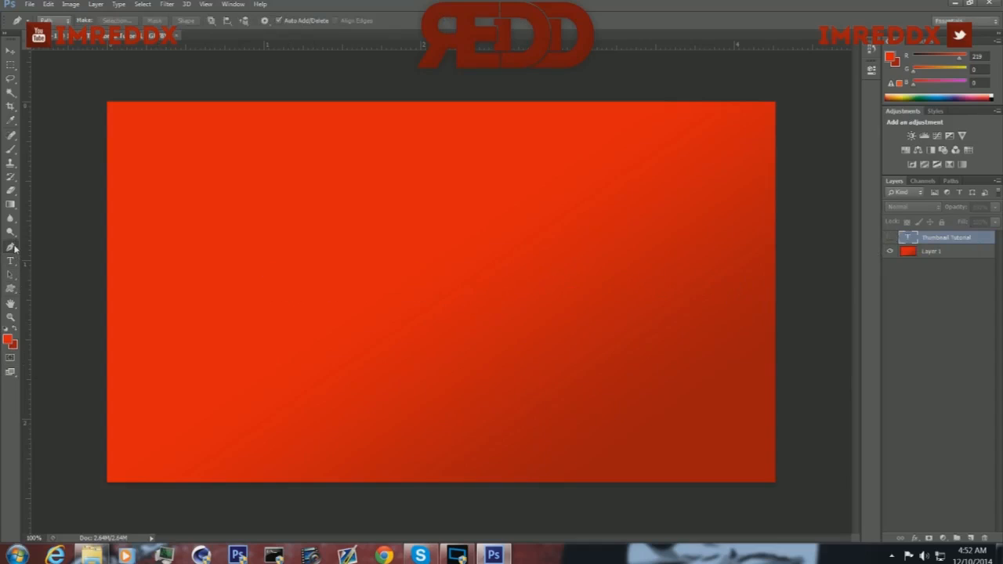
click(105, 487)
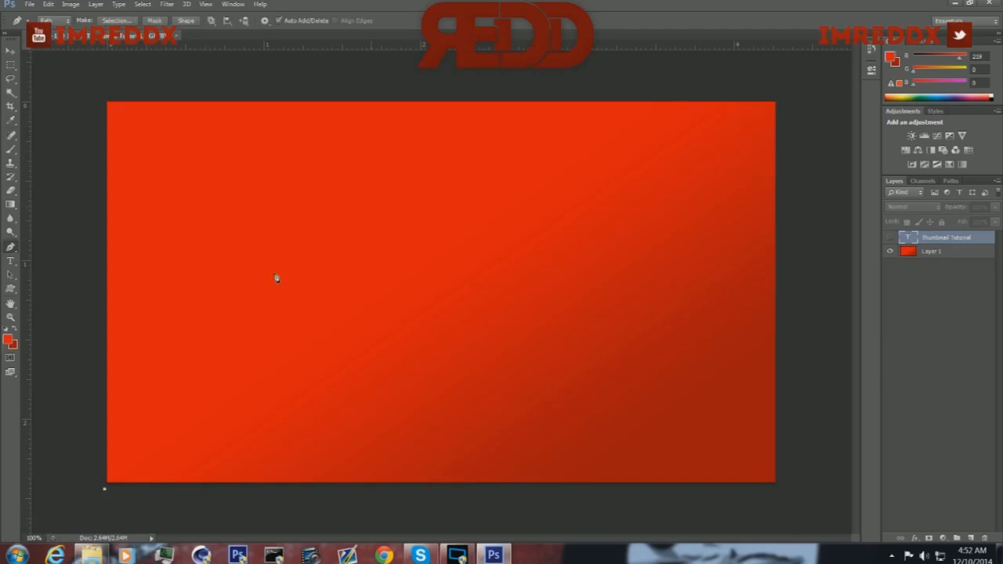
drag(341, 91, 462, 89)
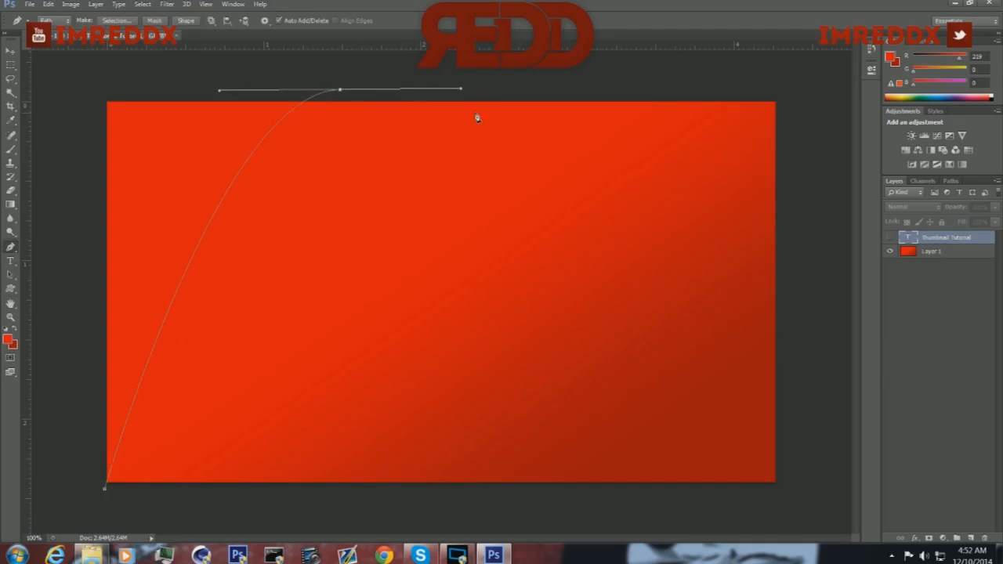
right_click(201, 184)
click(242, 199)
Draw a closed Pen path around the canvas's upper-left area, curving from the lower-left corner to the upper edge and returning outside the canvas
click(92, 497)
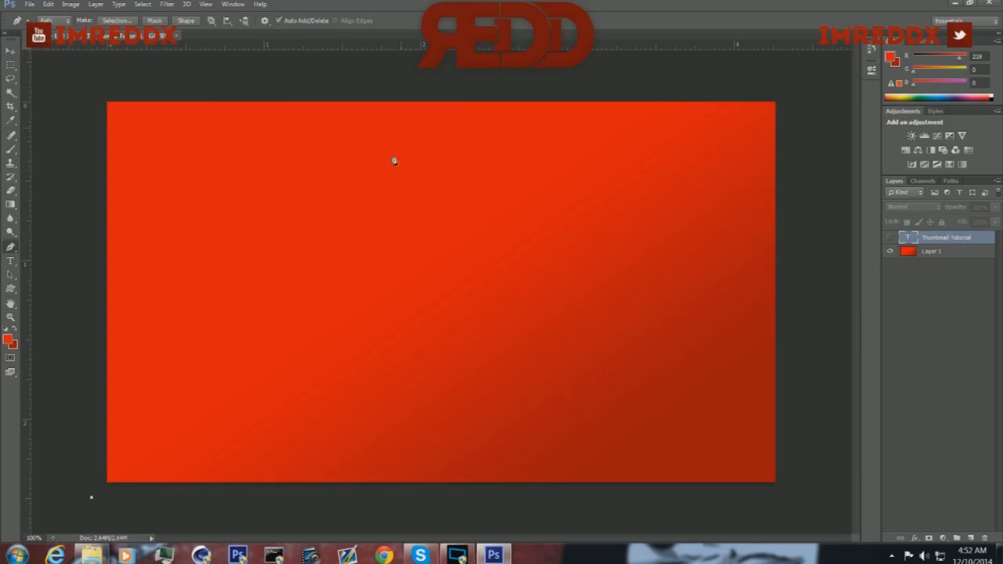
drag(387, 91, 477, 93)
click(205, 79)
click(134, 72)
click(98, 98)
click(81, 110)
drag(69, 172, 60, 227)
click(91, 498)
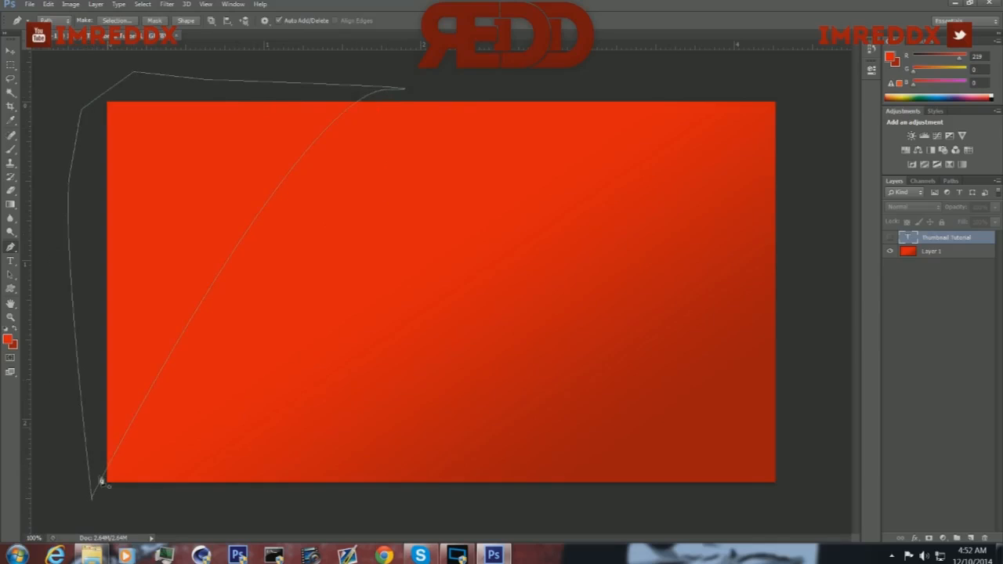
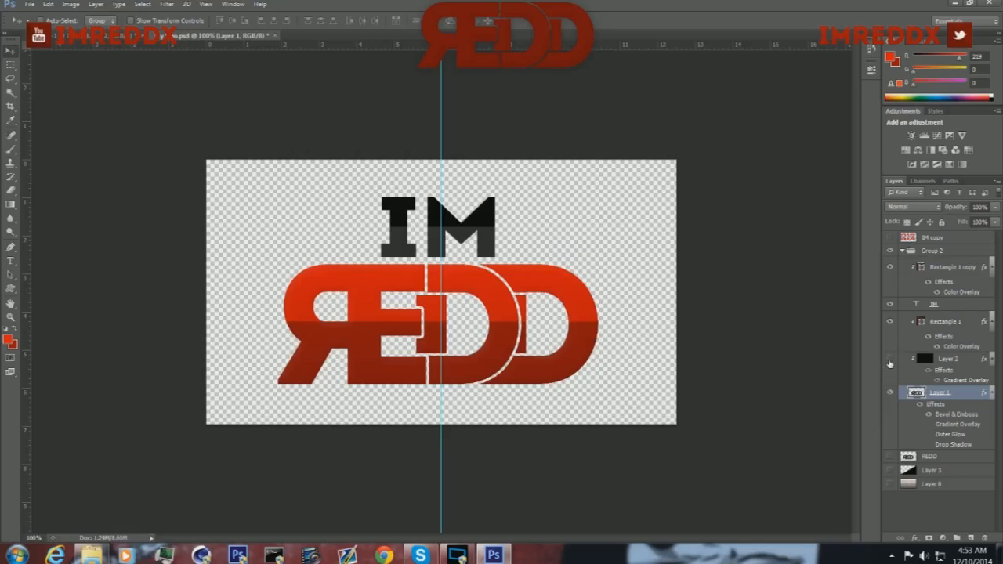
Hide the logo file's Rectangle 1 shading layer, then copy the plain black REDD logo into the thumbnail document
click(892, 323)
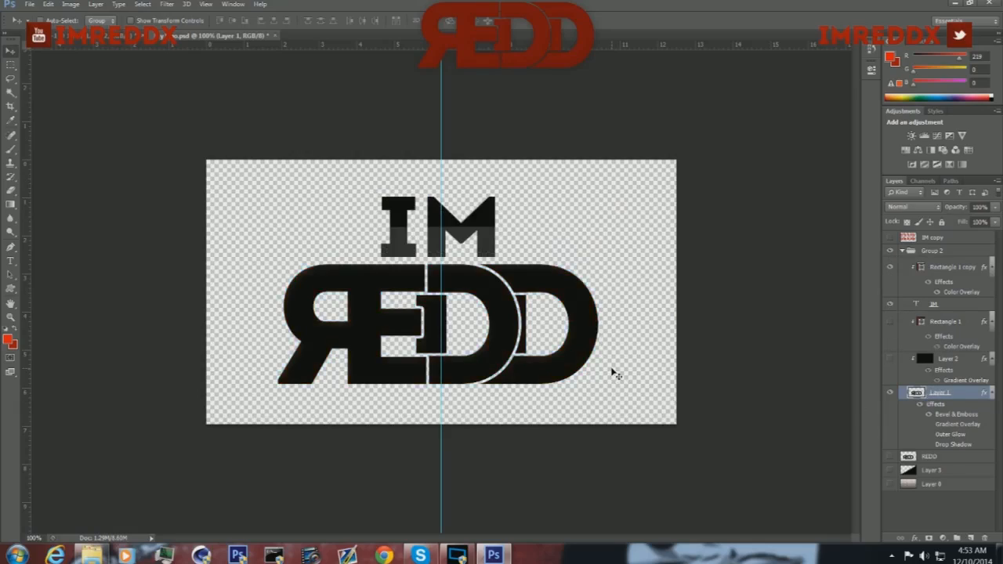
key(ctrl+a)
click(119, 35)
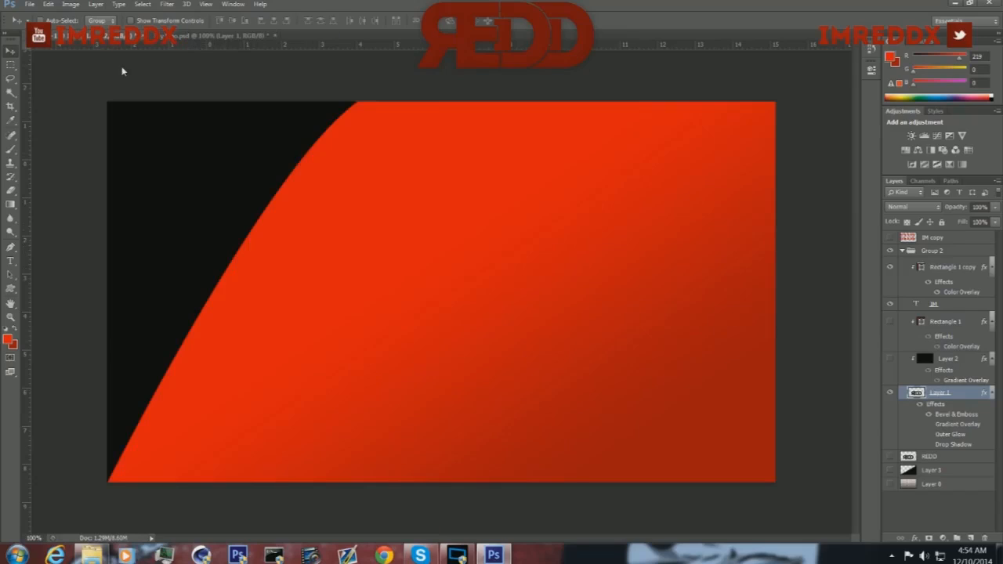
click(47, 4)
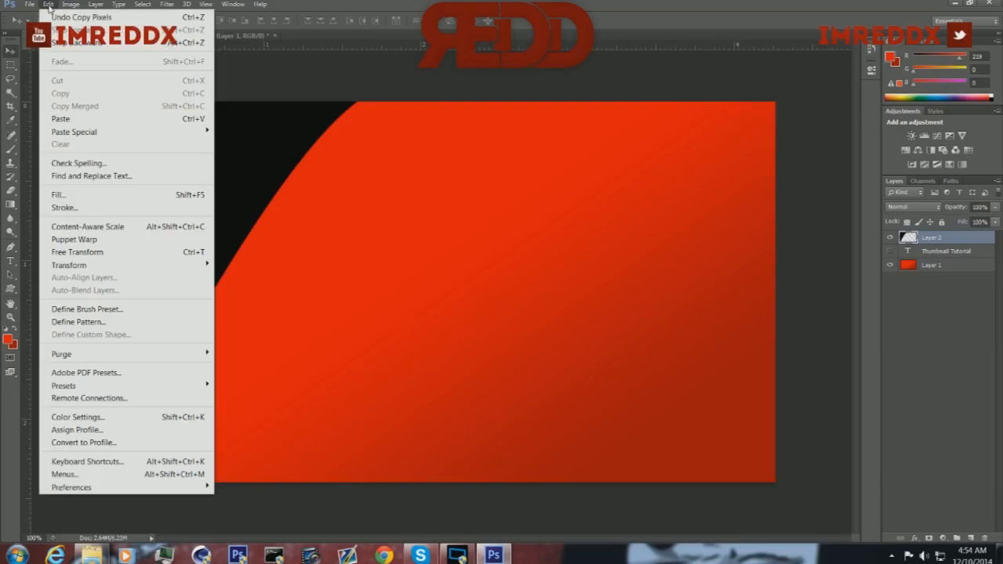
click(91, 118)
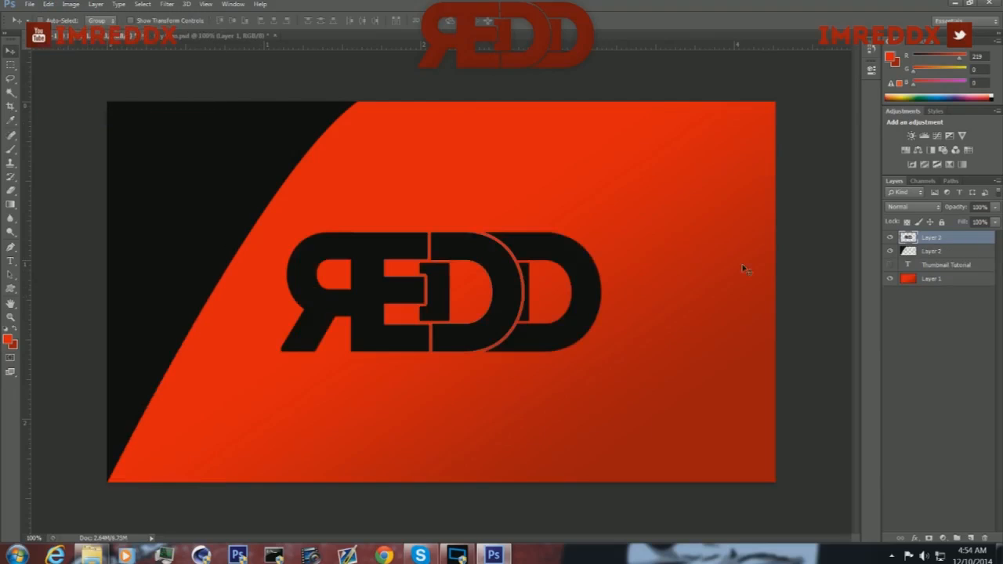
Add a black Stroke layer style to the pasted logo with size 1 px and position Inside
double_click(947, 244)
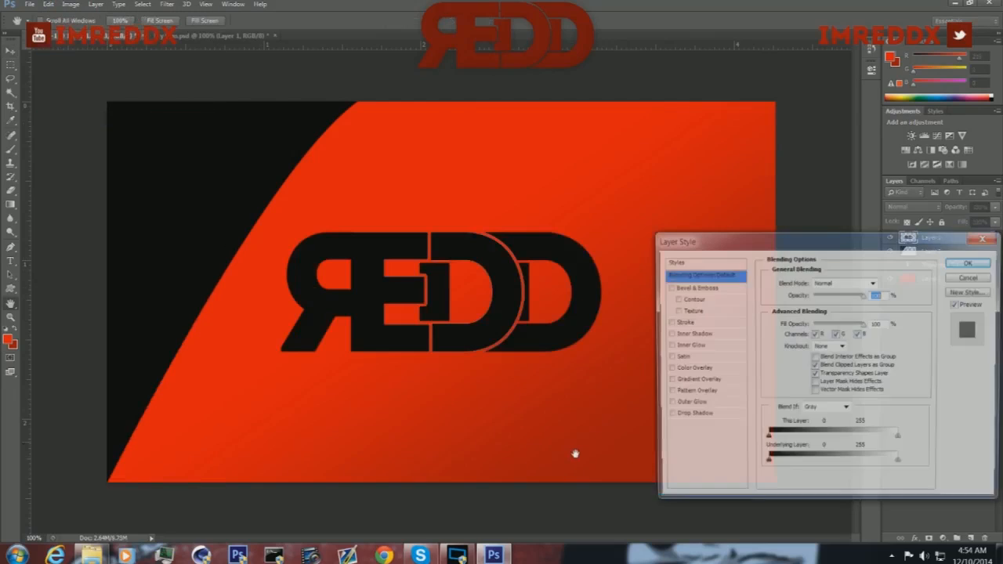
click(681, 324)
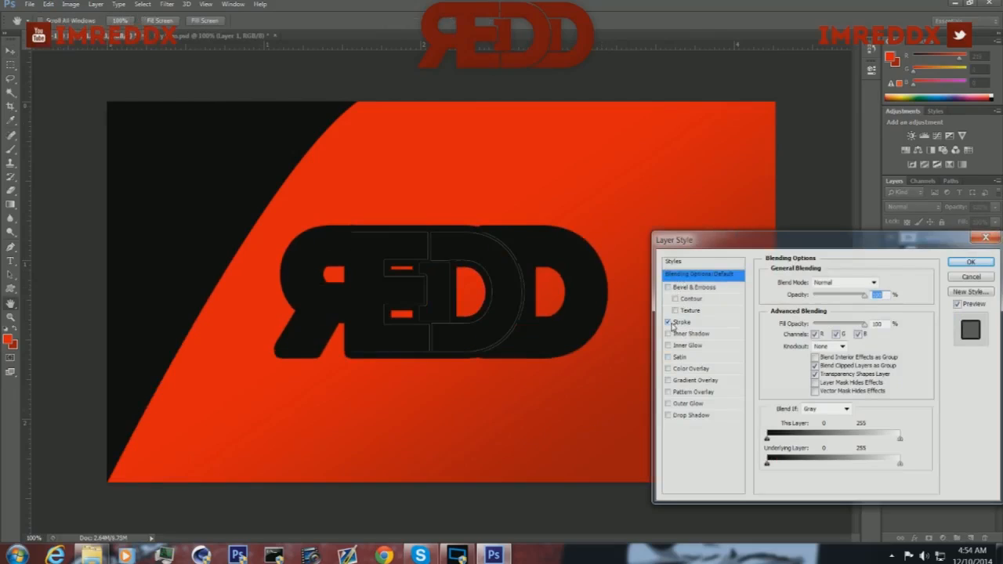
click(669, 323)
click(679, 323)
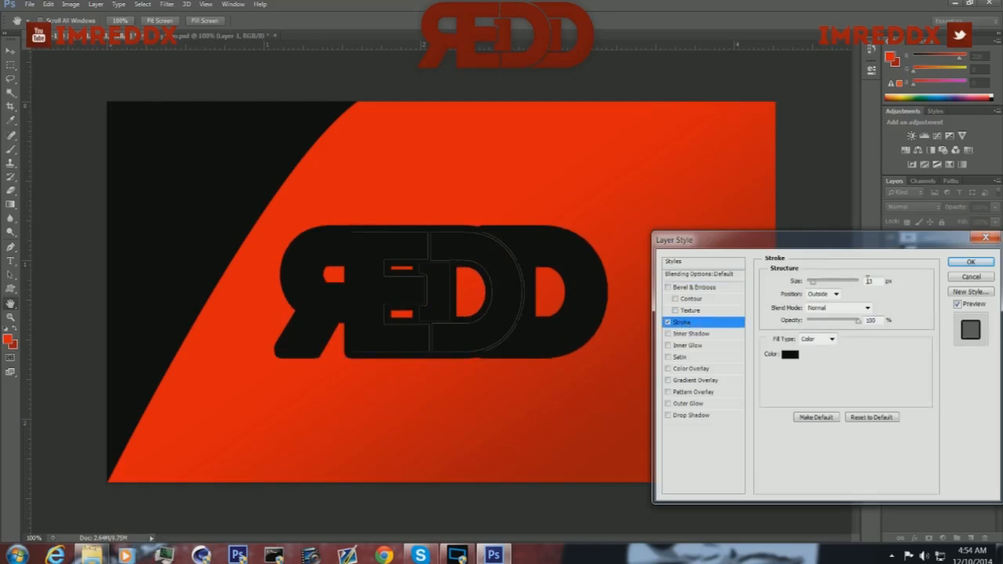
key(BackSpace)
click(821, 294)
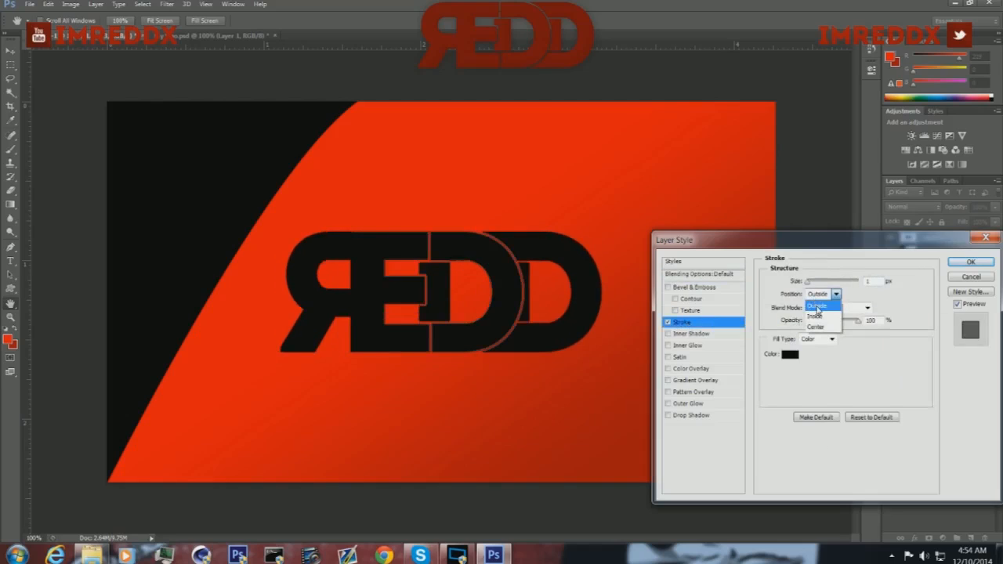
click(819, 315)
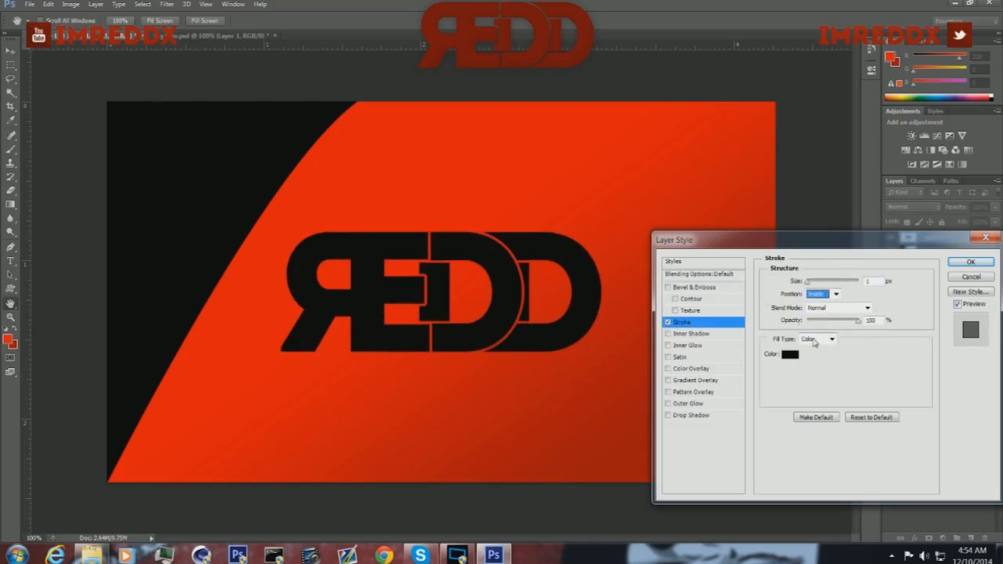
click(970, 262)
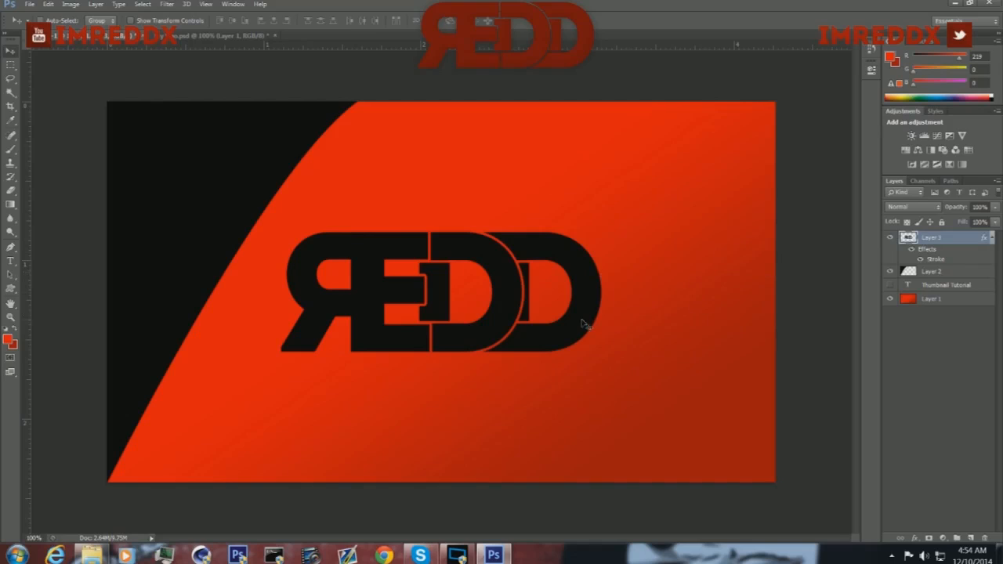
Rasterize the logo's layer style and apply a gray Color Overlay at 100% opacity
right_click(965, 242)
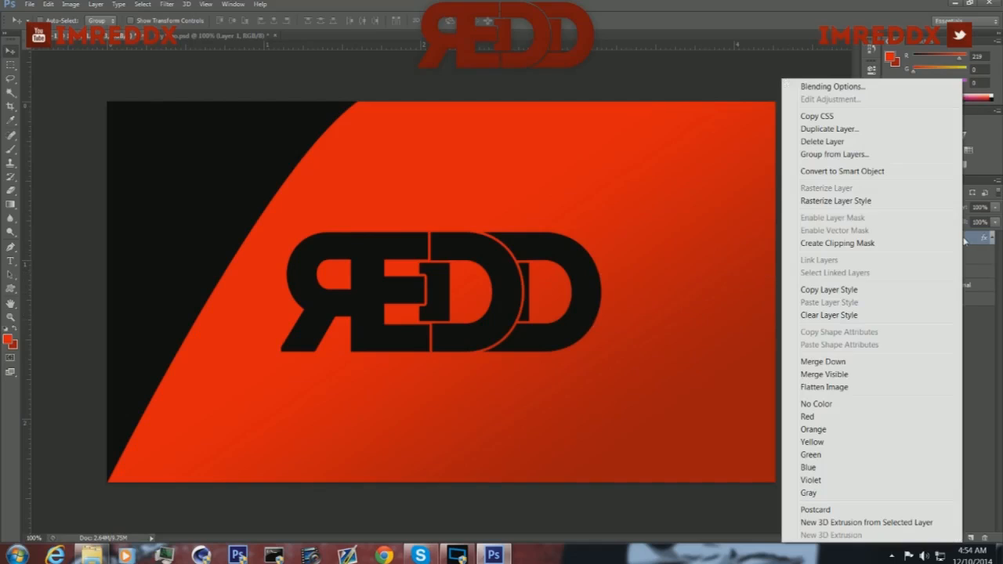
click(861, 202)
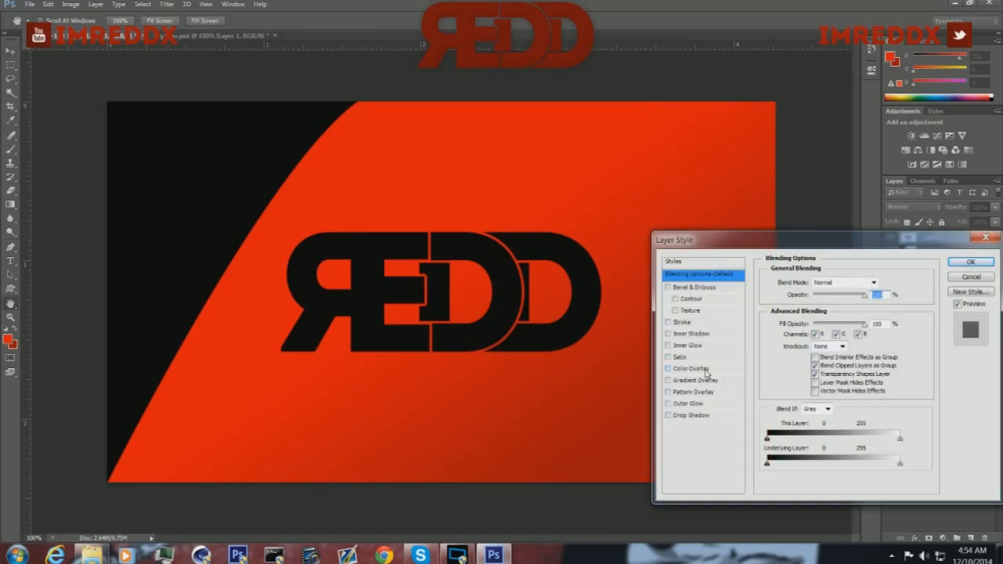
click(695, 371)
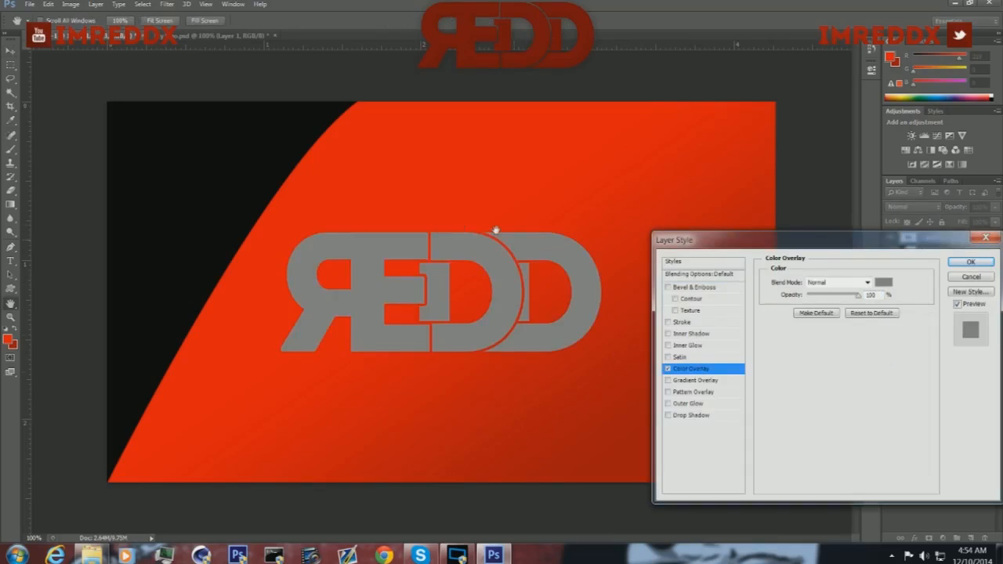
click(971, 262)
Move the logo onto the black corner shape and transform it to about 77% scale with a rotation of about -40°
drag(475, 307, 350, 255)
click(48, 4)
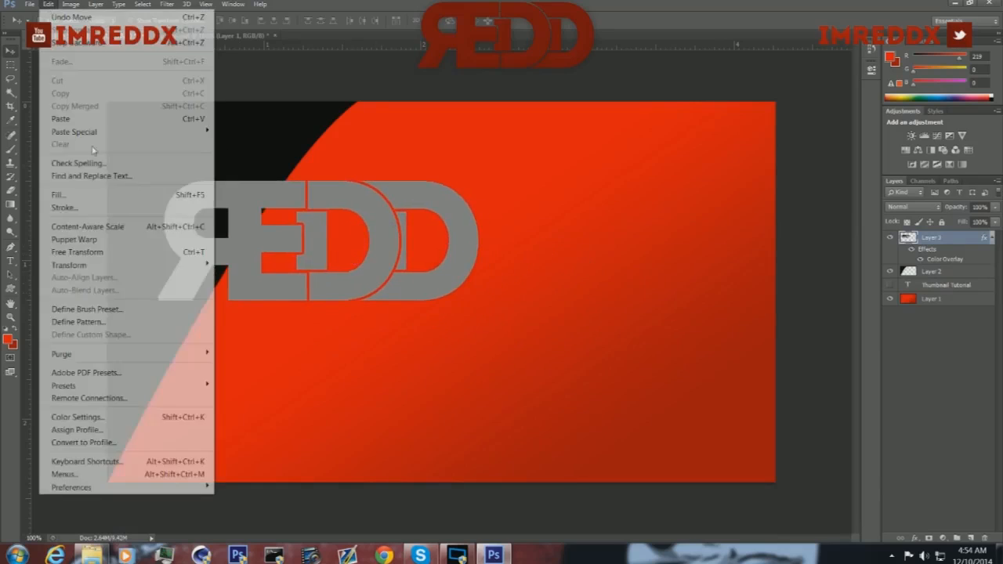
click(259, 250)
drag(524, 230, 513, 157)
drag(415, 208, 328, 212)
drag(464, 212, 455, 177)
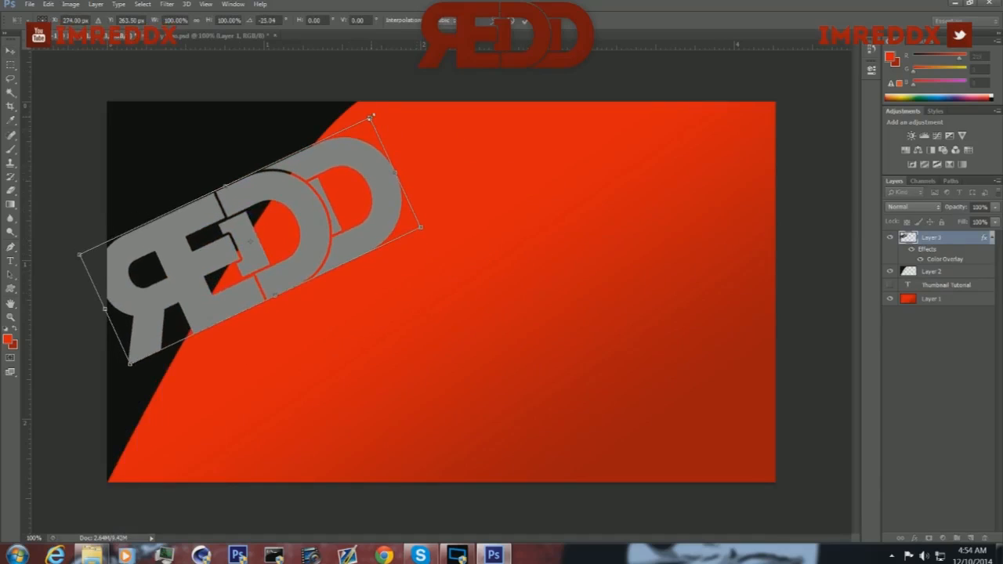
drag(370, 116, 249, 131)
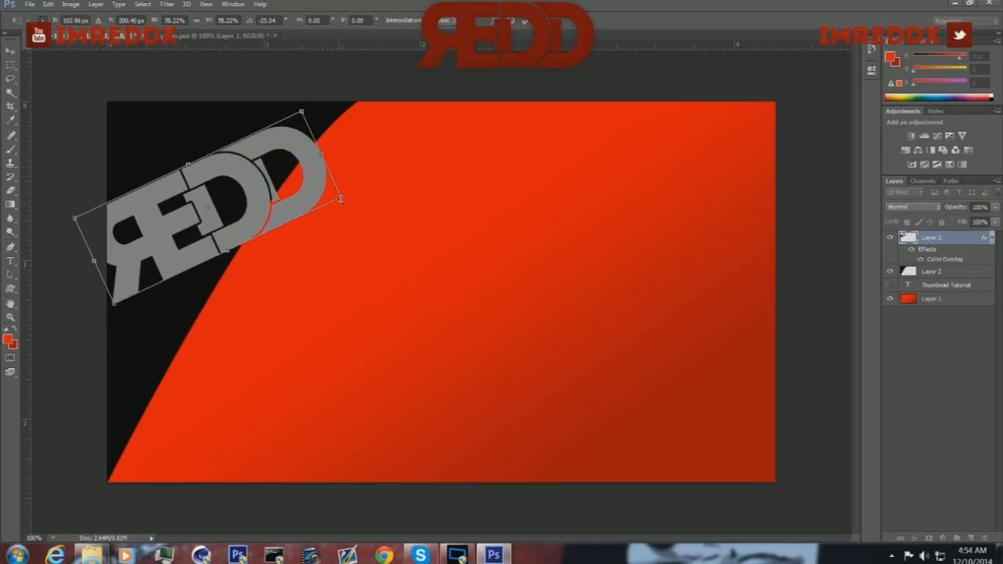
drag(349, 198, 274, 165)
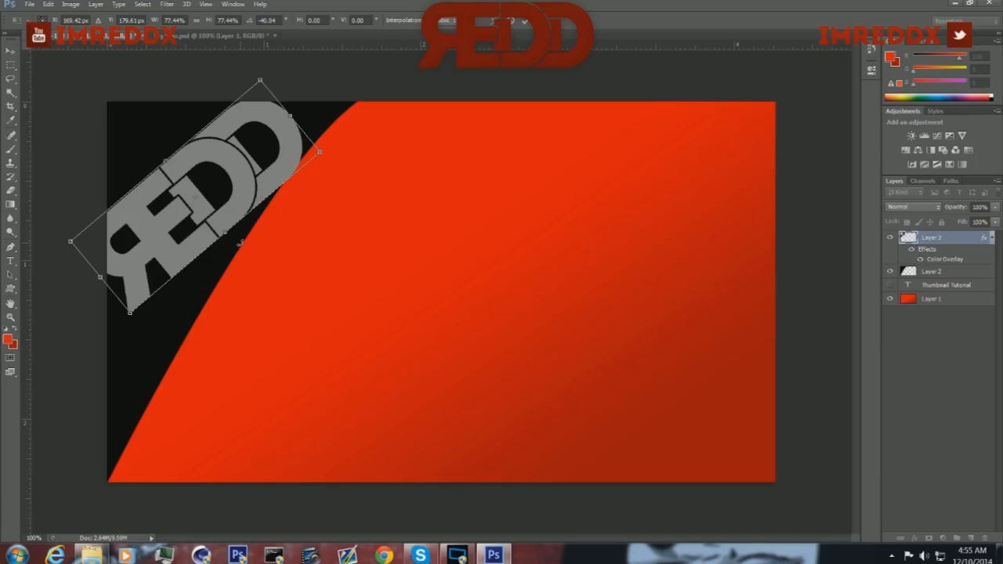
click(10, 51)
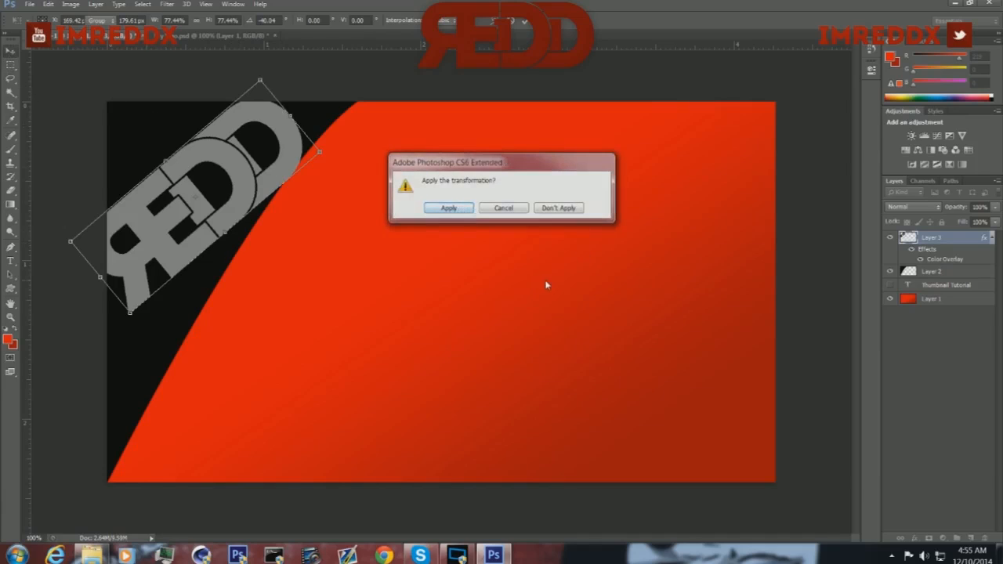
key(Return)
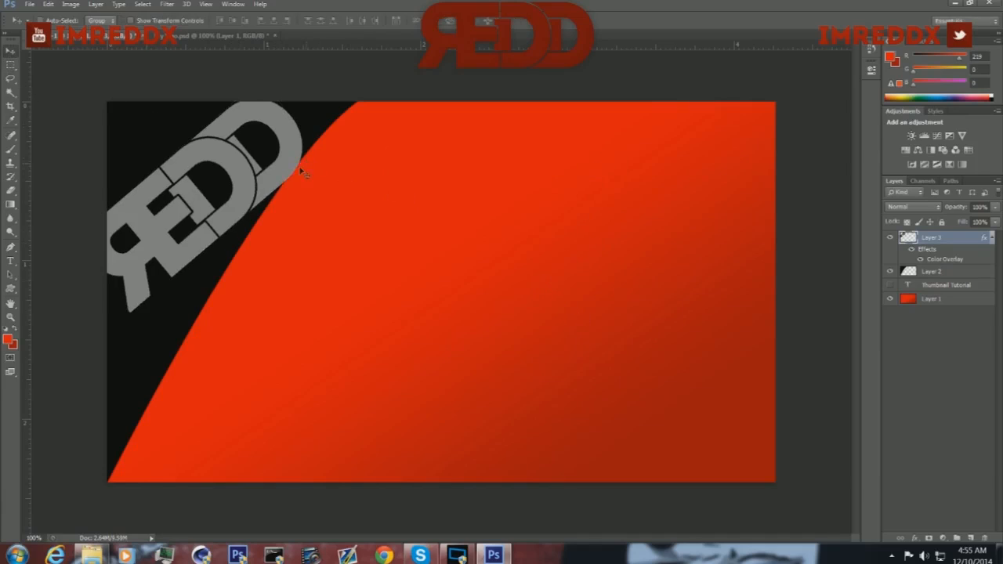
Clip the logo to the black corner shape and add a Bevel & Emboss with soften 16 px and depth 1%
right_click(947, 236)
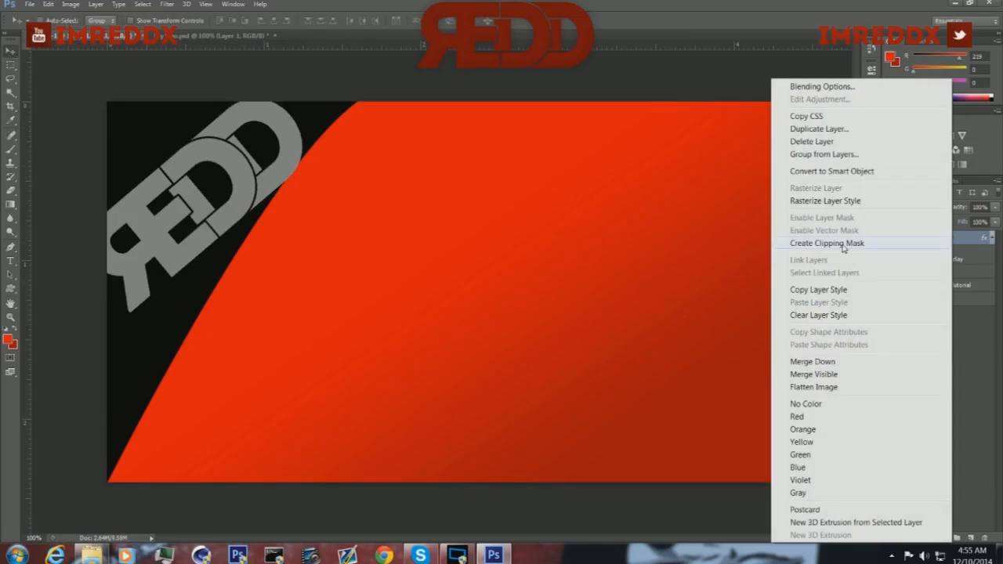
click(862, 261)
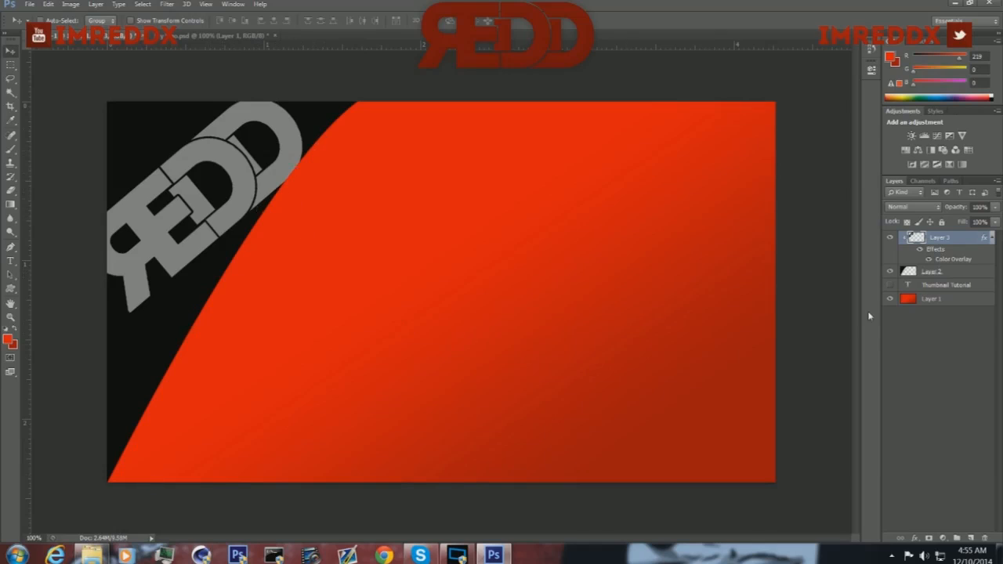
double_click(954, 243)
click(682, 287)
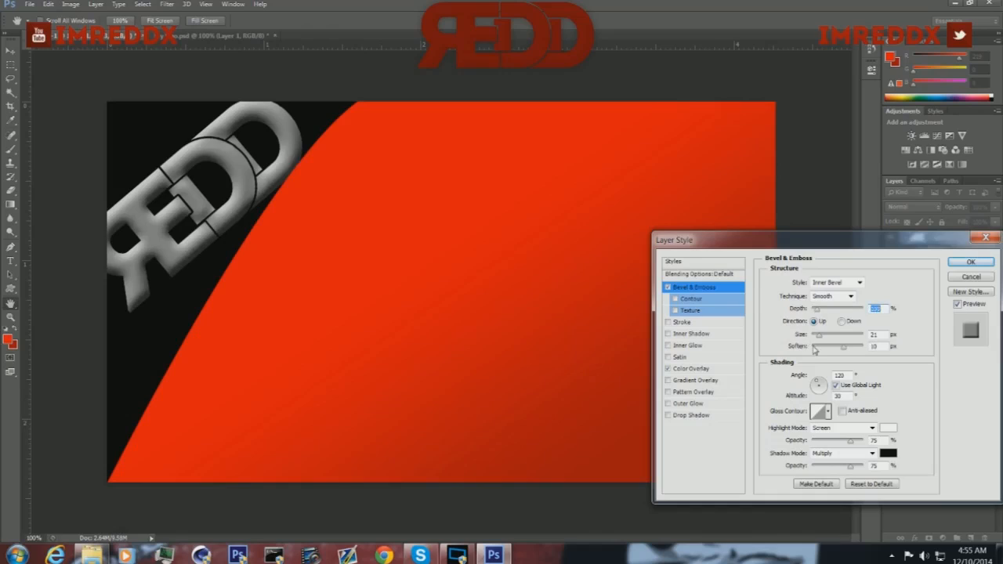
click(869, 347)
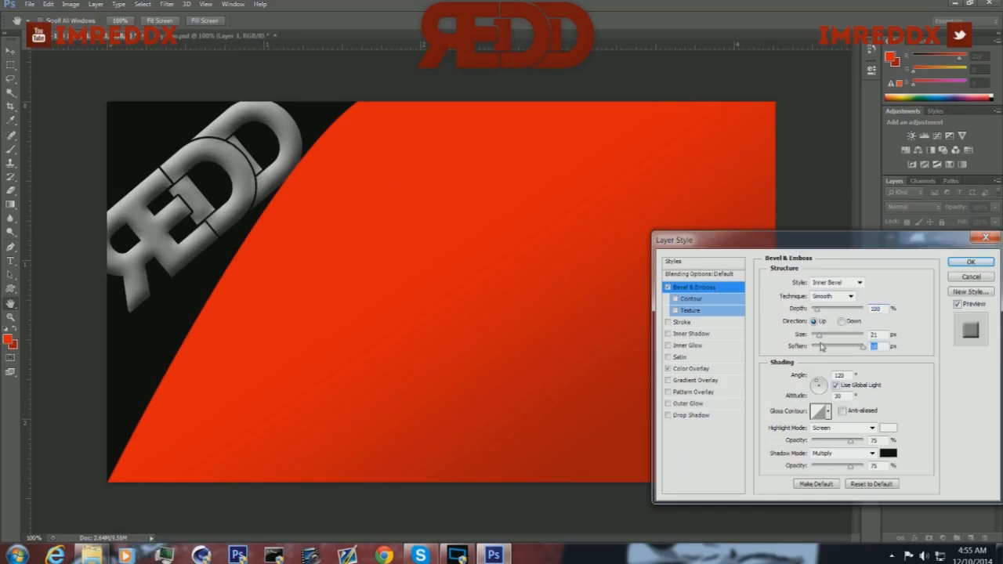
drag(816, 312, 812, 311)
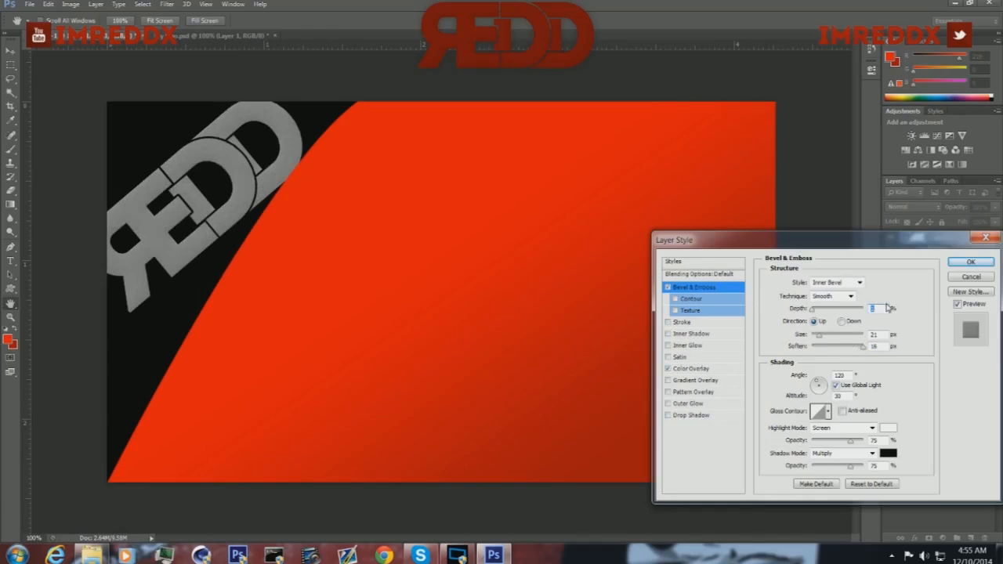
text(1)
click(963, 264)
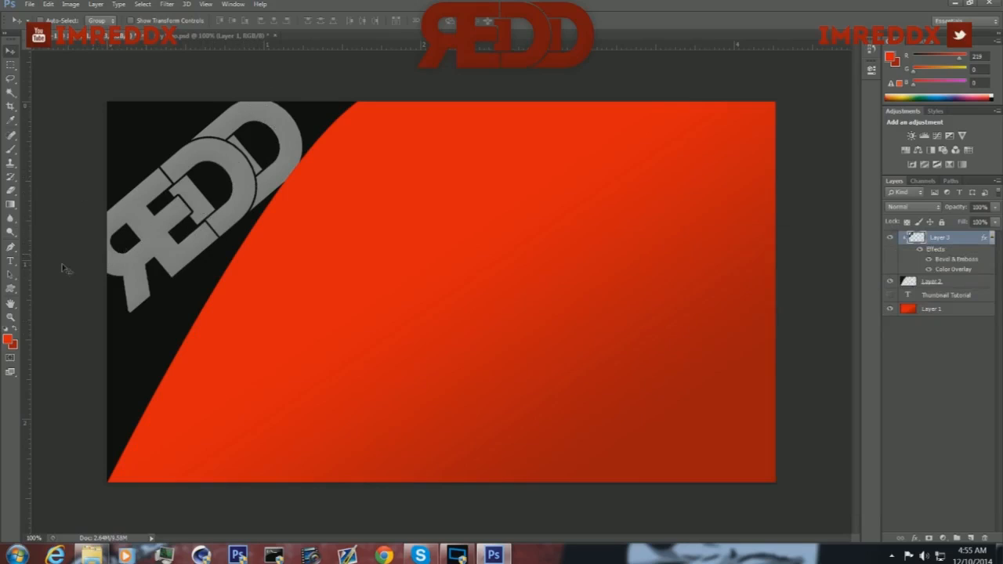
Draw a closed Pen path cutting diagonally through the middle of the logo and looping around outside the canvas's upper-left corner
click(10, 248)
click(95, 288)
drag(268, 85, 248, 47)
drag(228, 83, 218, 78)
drag(190, 72, 136, 73)
drag(116, 77, 107, 85)
drag(98, 100, 88, 117)
drag(76, 141, 69, 160)
drag(60, 272, 62, 287)
click(96, 289)
Fill the path with 50% Gray at 10% opacity on a new layer, then delete the path
click(96, 4)
mouse_move(157, 17)
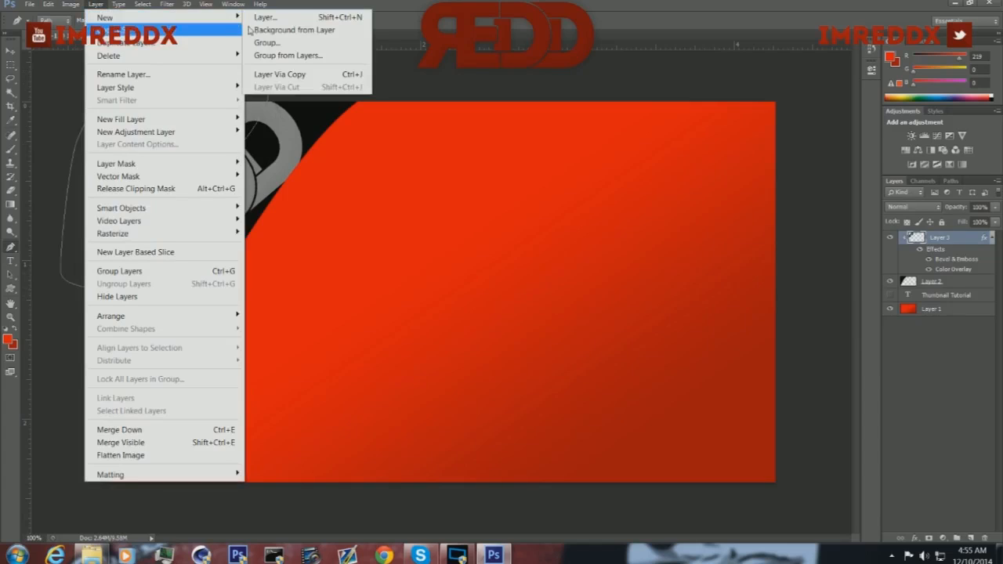
click(265, 17)
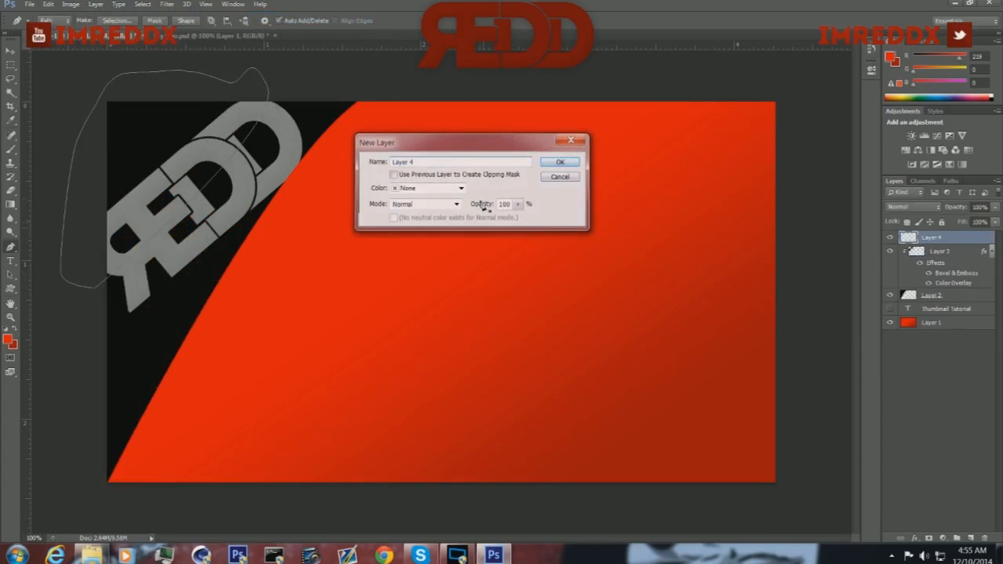
key(Return)
right_click(193, 167)
click(229, 235)
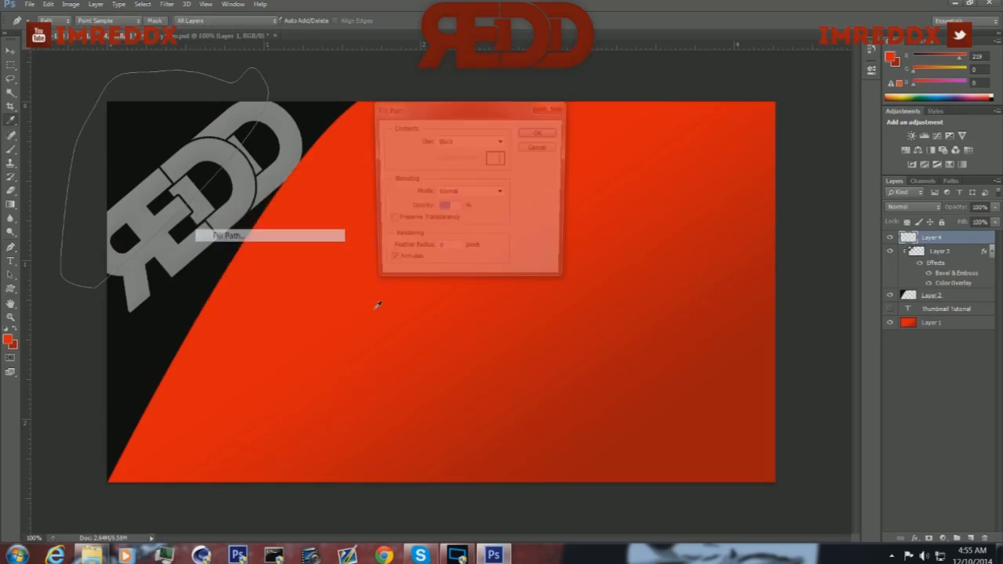
click(455, 208)
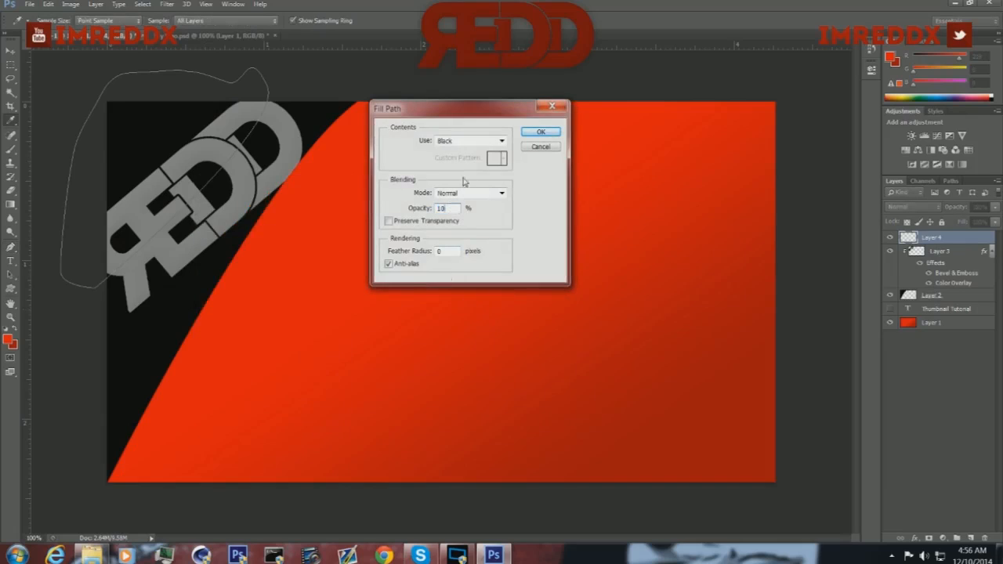
click(502, 142)
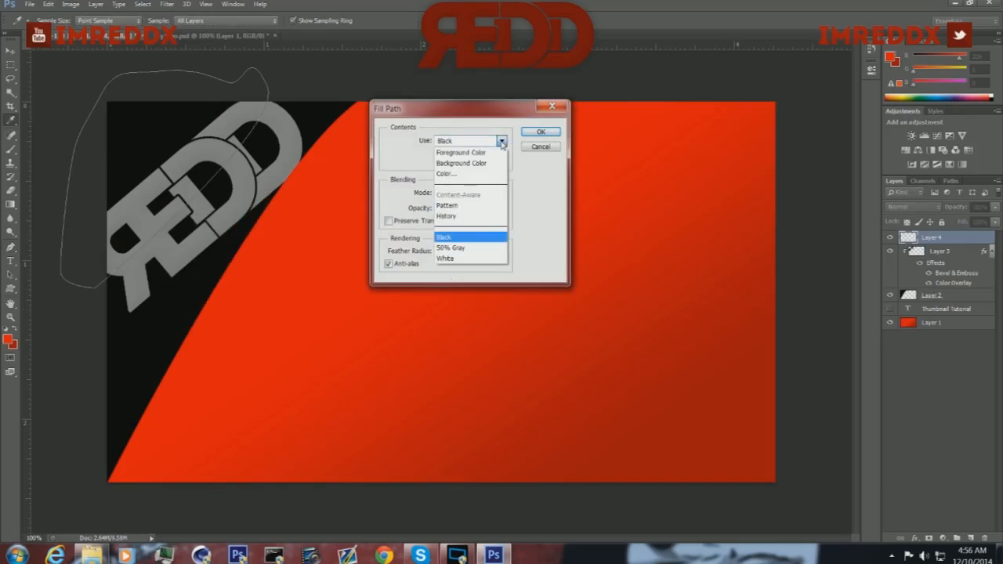
click(473, 251)
click(541, 132)
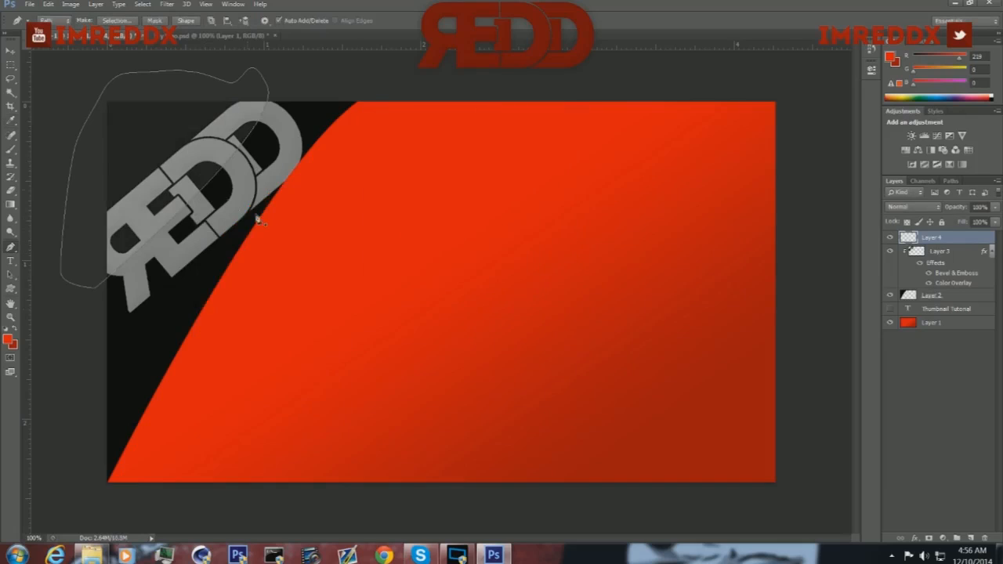
right_click(194, 175)
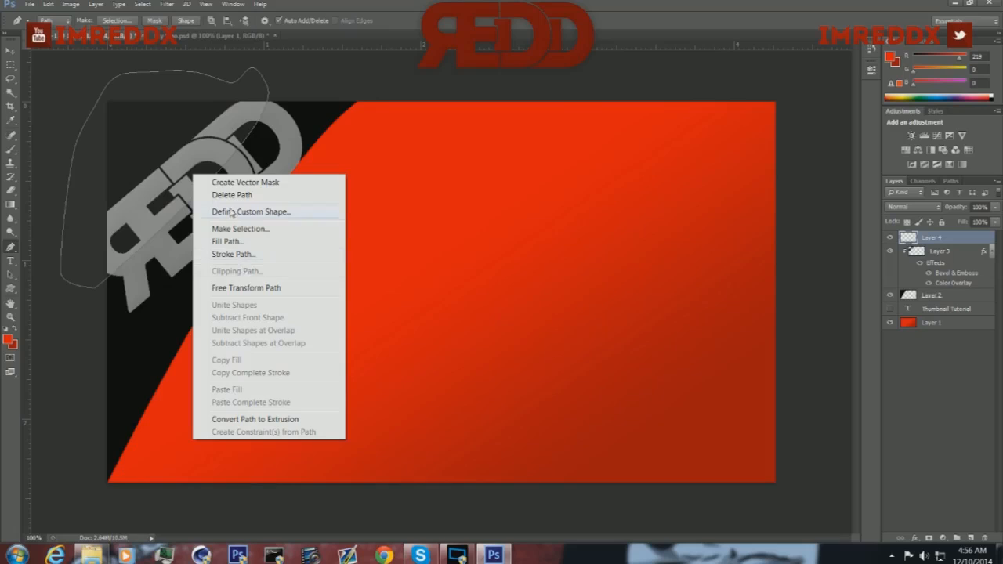
click(232, 194)
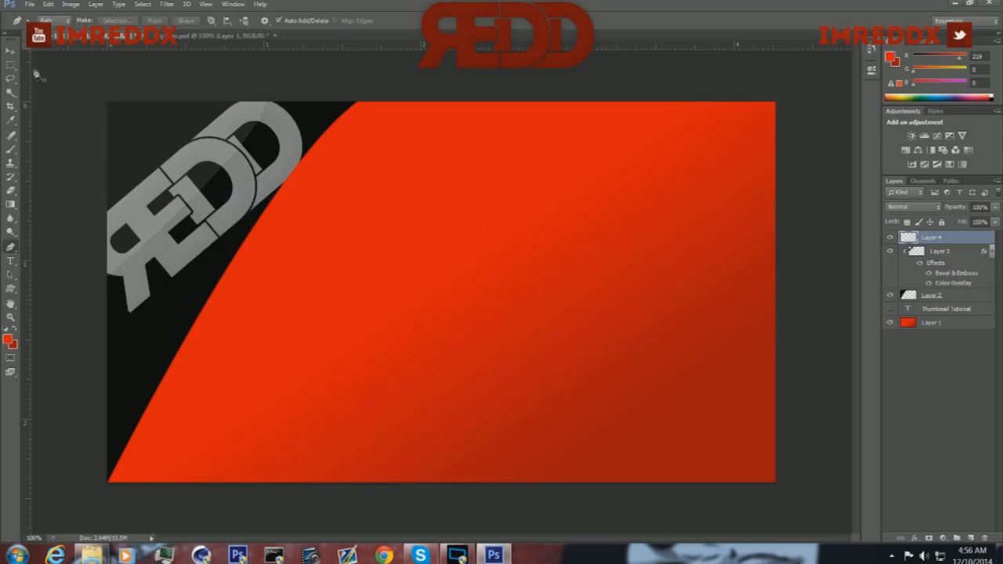
Stretch the translucent gloss layer over the logo upward to the canvas's upper edge, to about 104% height, and apply the transformation
click(10, 50)
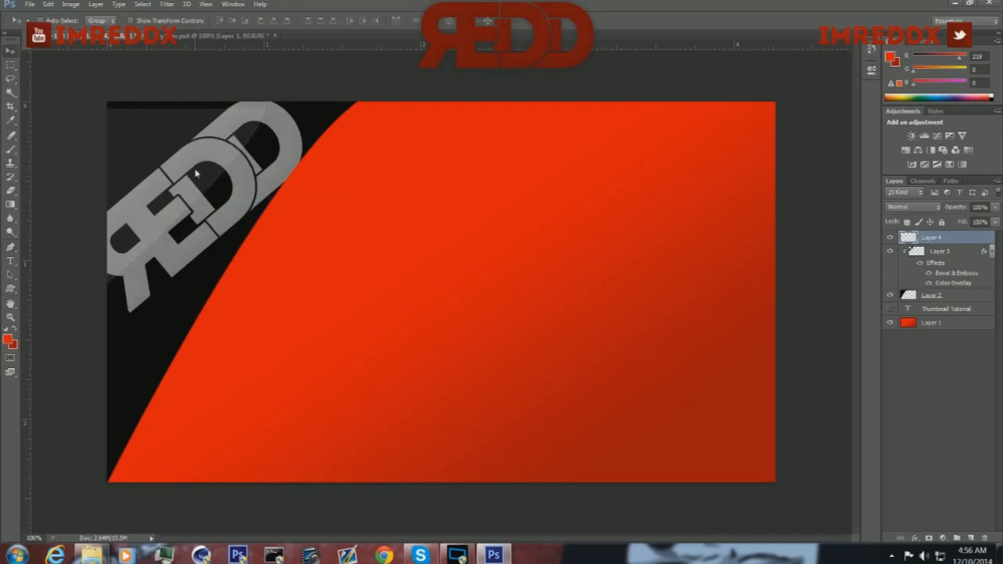
click(48, 4)
click(91, 253)
drag(188, 106, 188, 101)
click(7, 50)
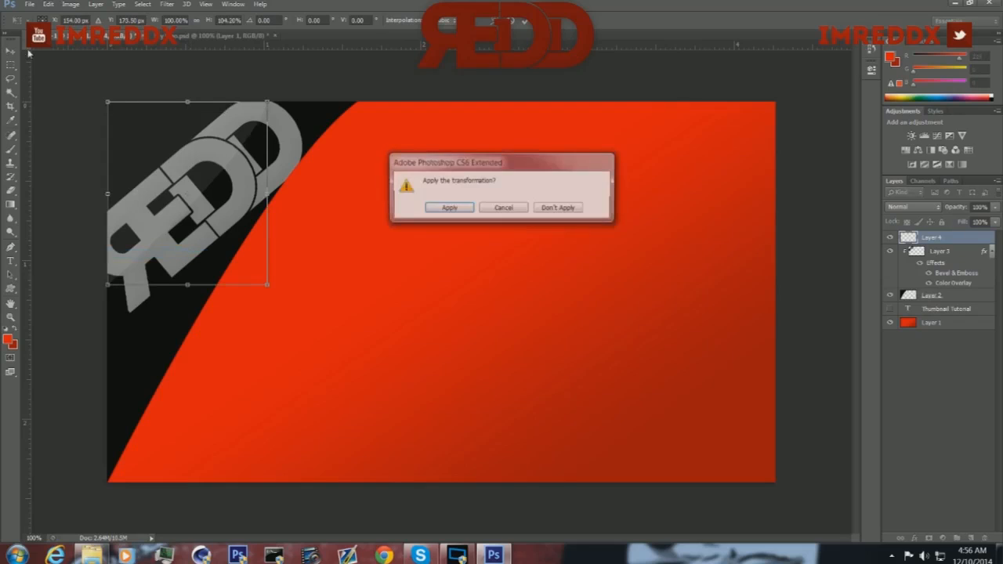
click(441, 207)
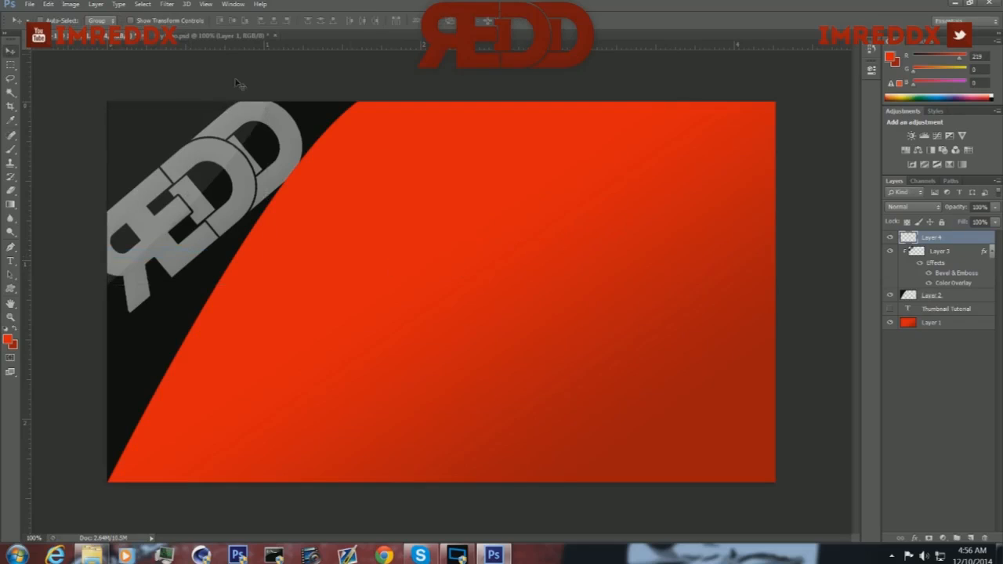
Make the THUMBNAIL TUTORIAL title layer visible and enlarge it to about 107% by extending its upper-left corner toward the black shape
click(892, 310)
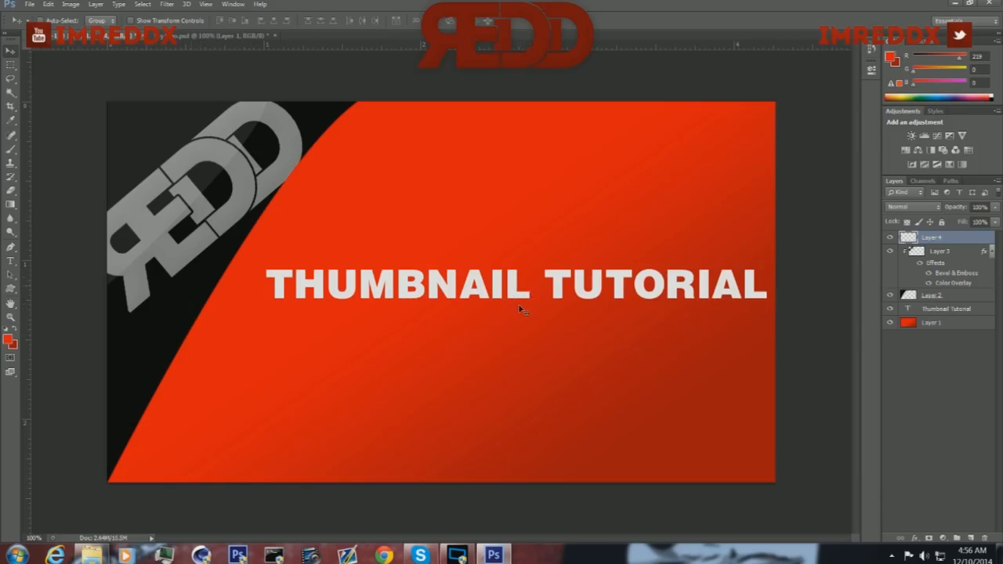
click(11, 260)
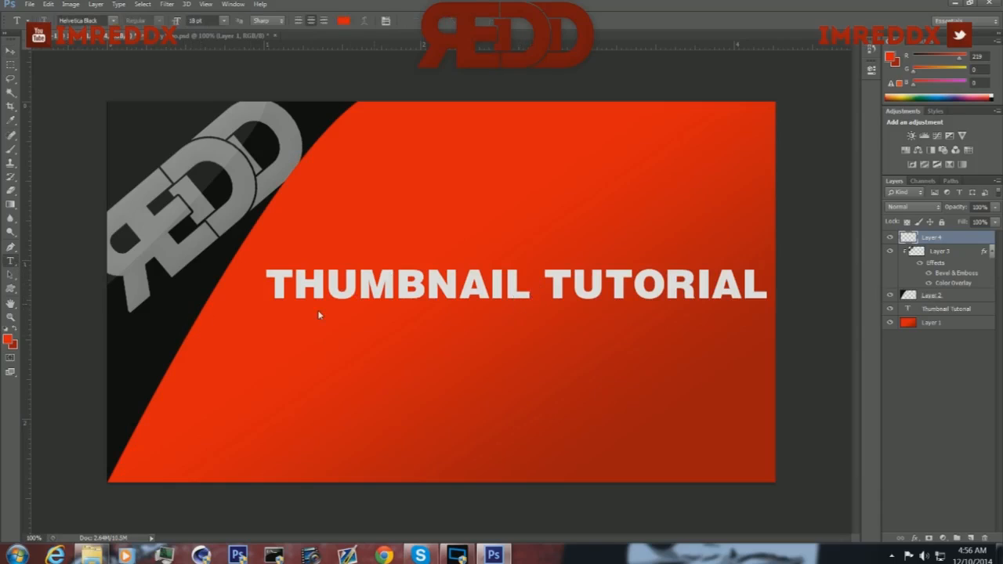
click(396, 287)
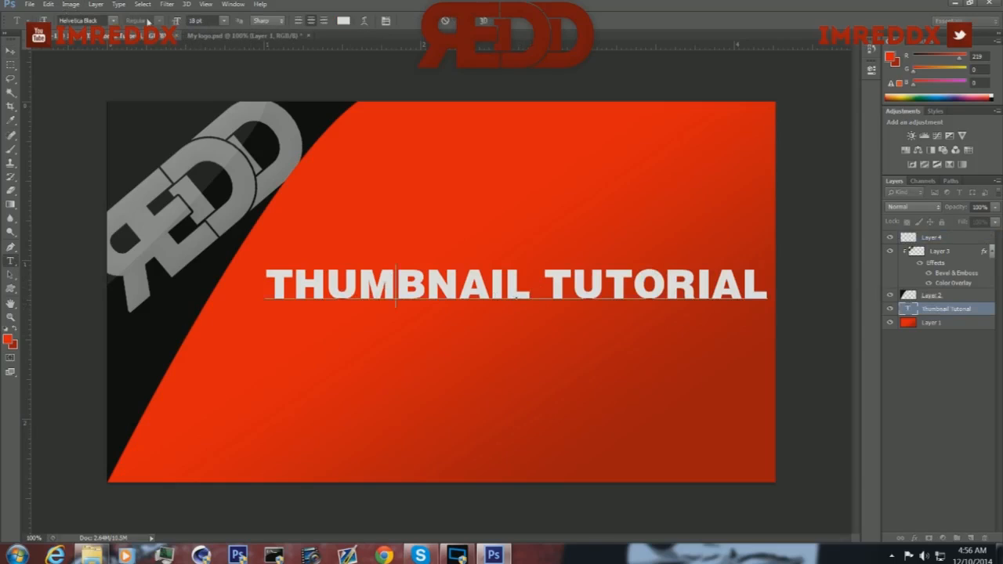
drag(269, 282, 396, 286)
drag(271, 285, 850, 282)
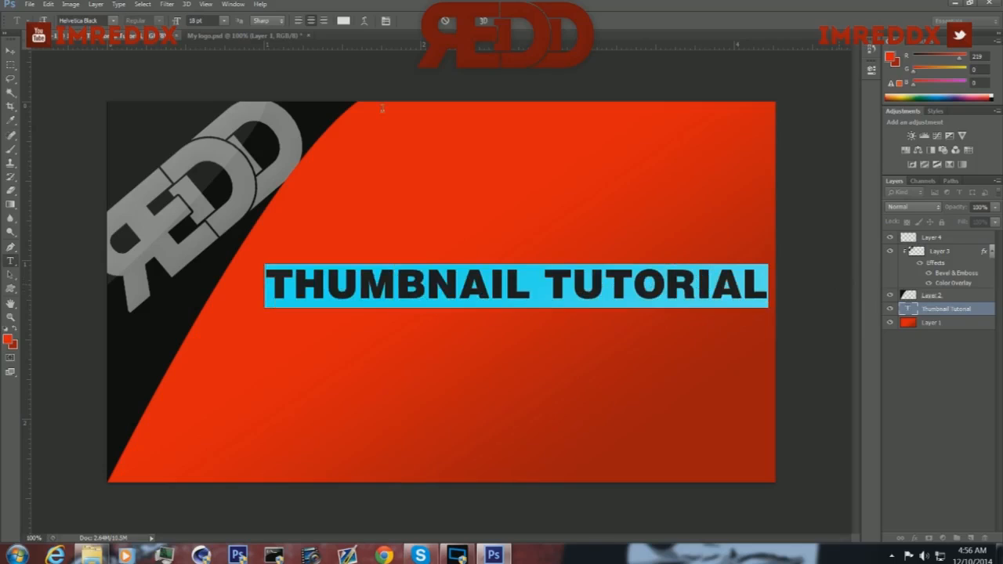
click(48, 4)
click(118, 251)
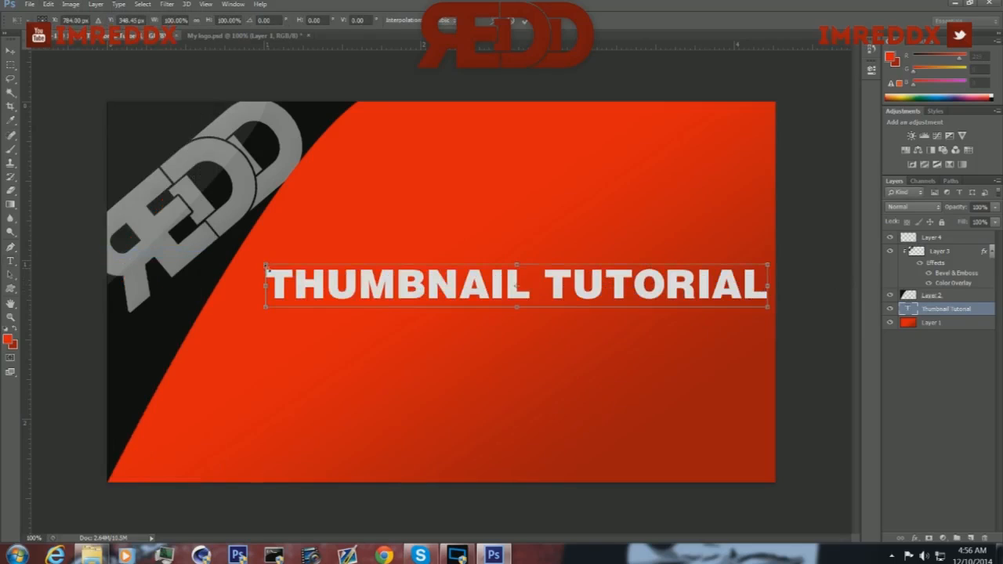
drag(266, 266, 234, 226)
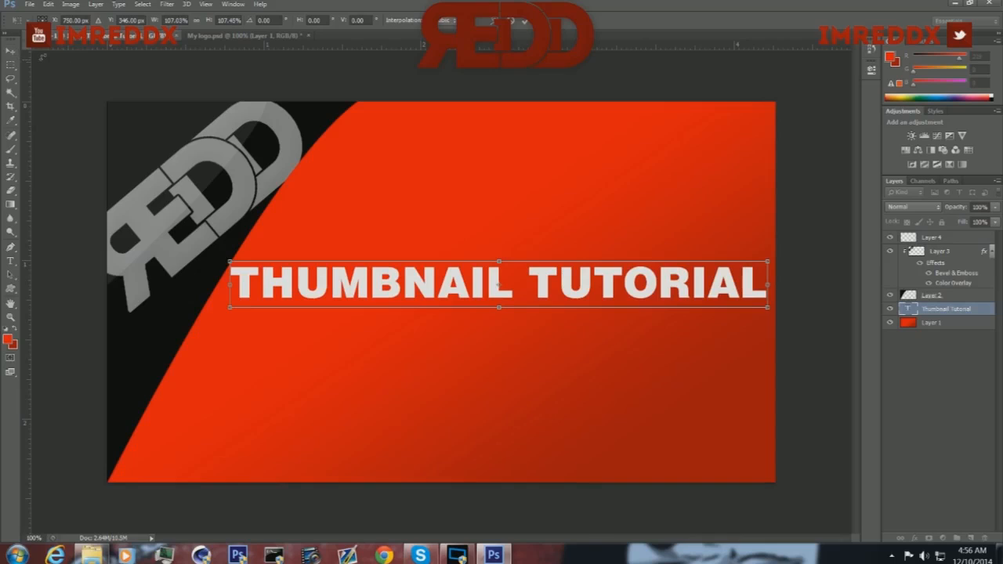
click(10, 51)
click(447, 205)
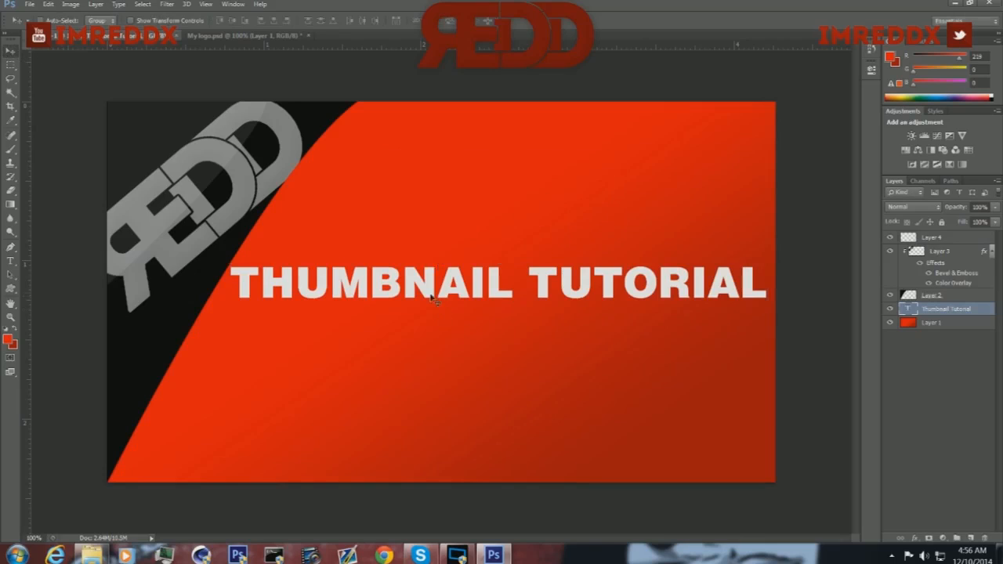
Delete the word TUTORIAL from the title text, leaving only THUMBNAIL
click(10, 260)
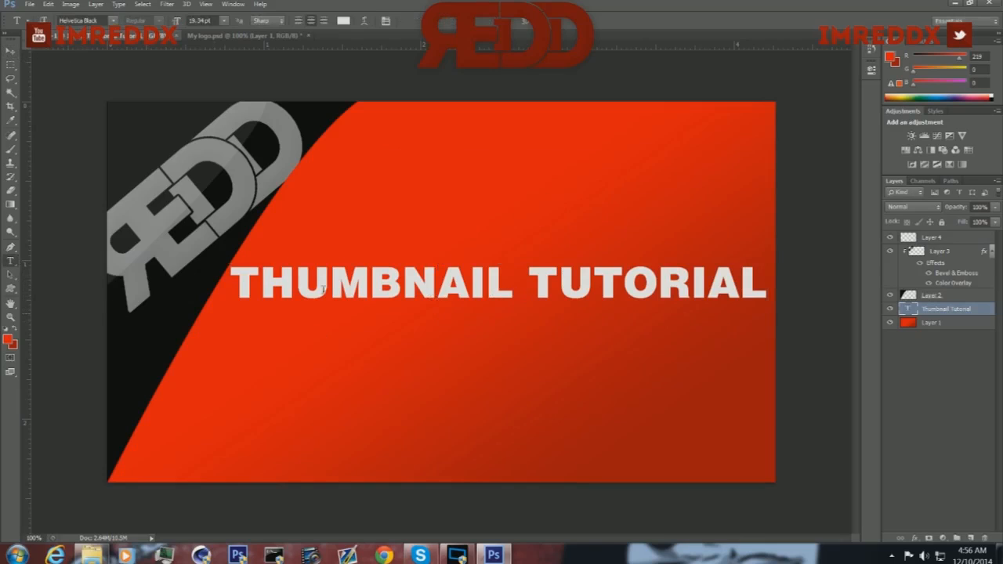
click(510, 293)
key(shift+End)
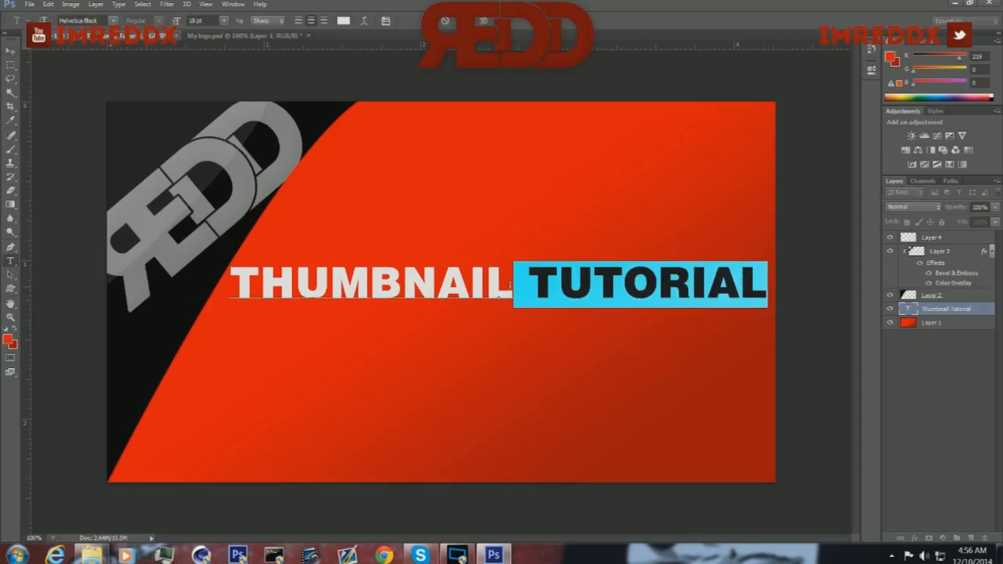
double_click(528, 283)
key(BackSpace)
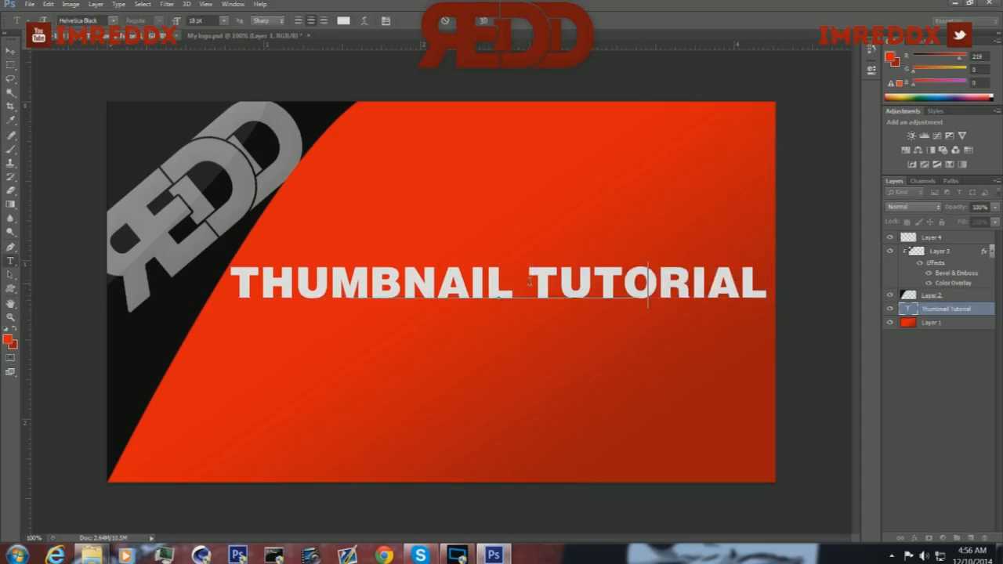
Scale the THUMBNAIL text up to about 178% and shift it slightly to the right and down within the red area
click(48, 3)
click(79, 252)
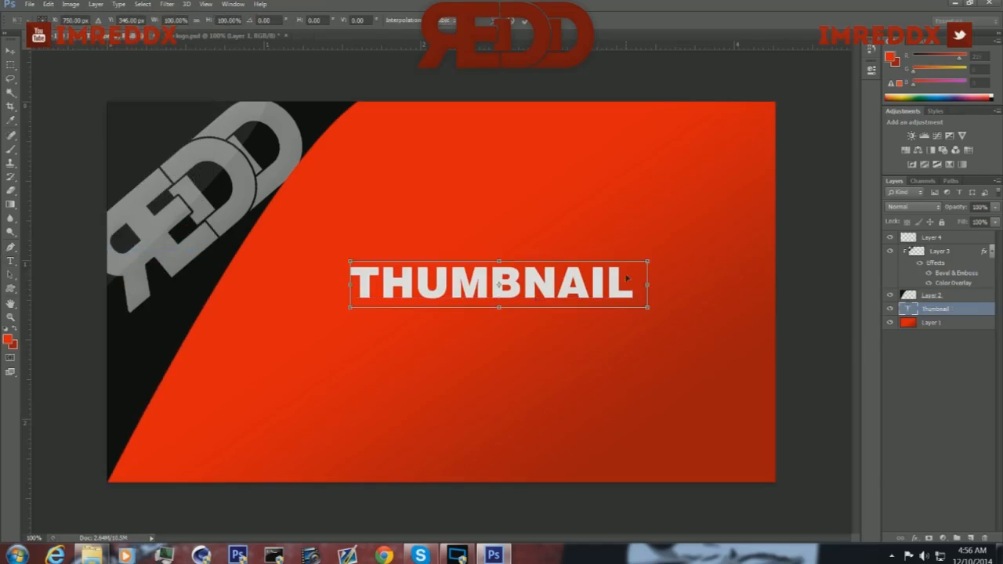
drag(648, 259, 763, 169)
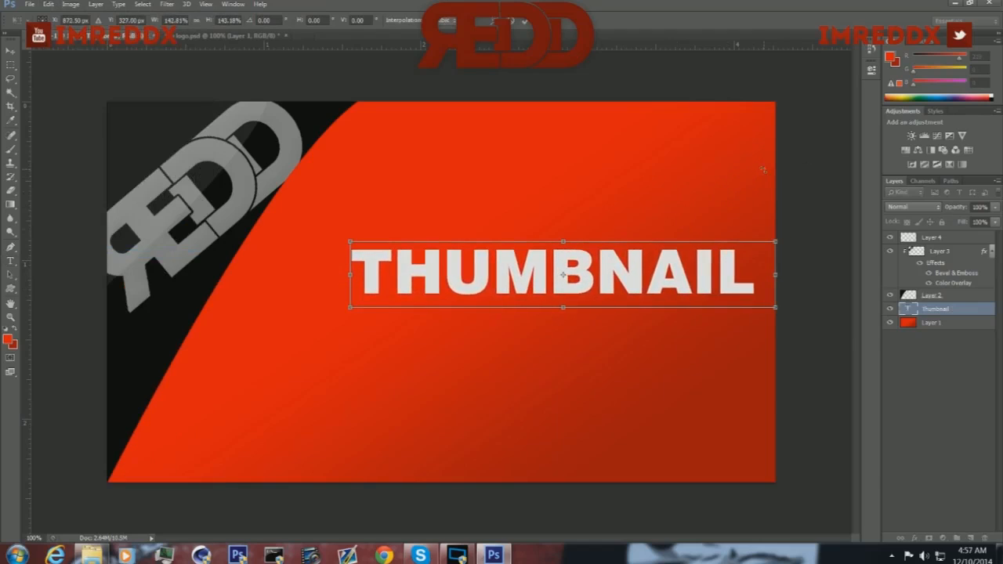
drag(350, 242, 255, 150)
click(10, 50)
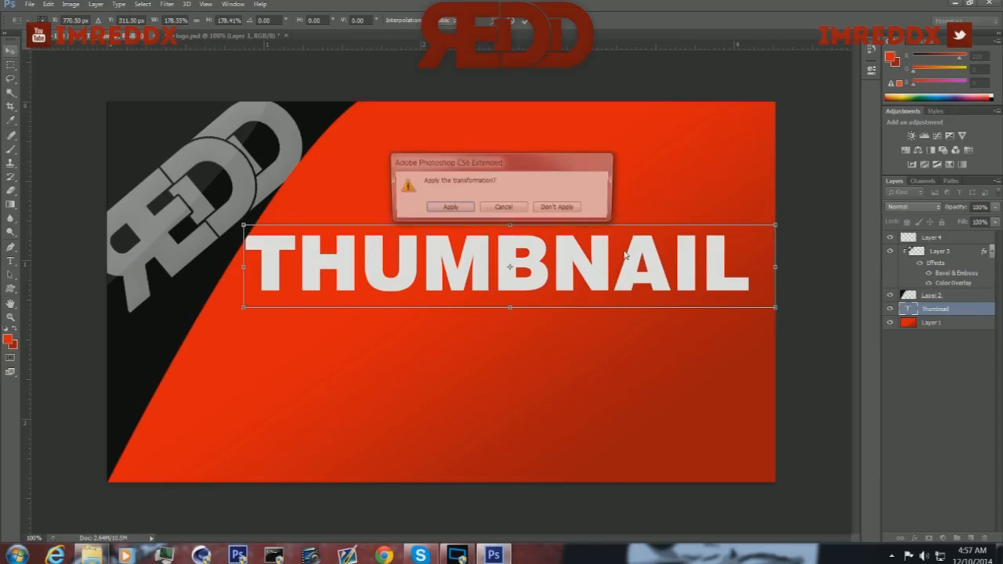
click(461, 207)
drag(493, 264, 504, 269)
Duplicate the THUMBNAIL text layer and place the copy directly beneath the original as a second line
right_click(960, 308)
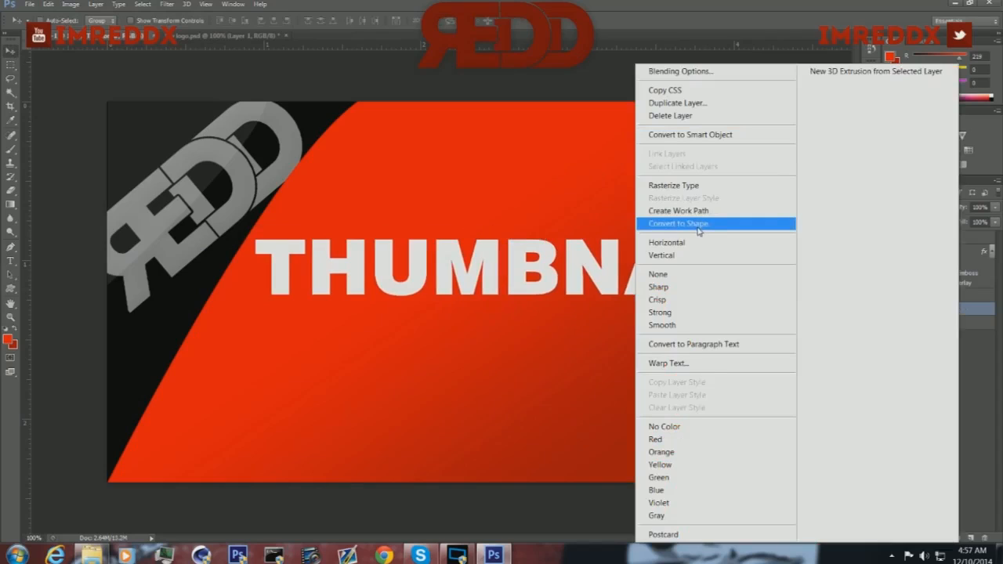
click(677, 103)
click(559, 156)
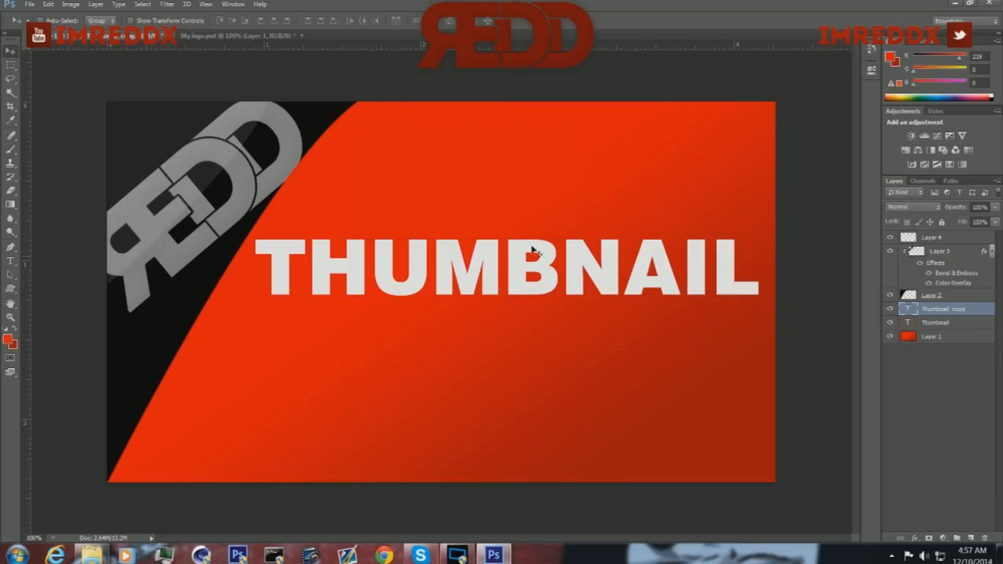
drag(535, 264, 519, 345)
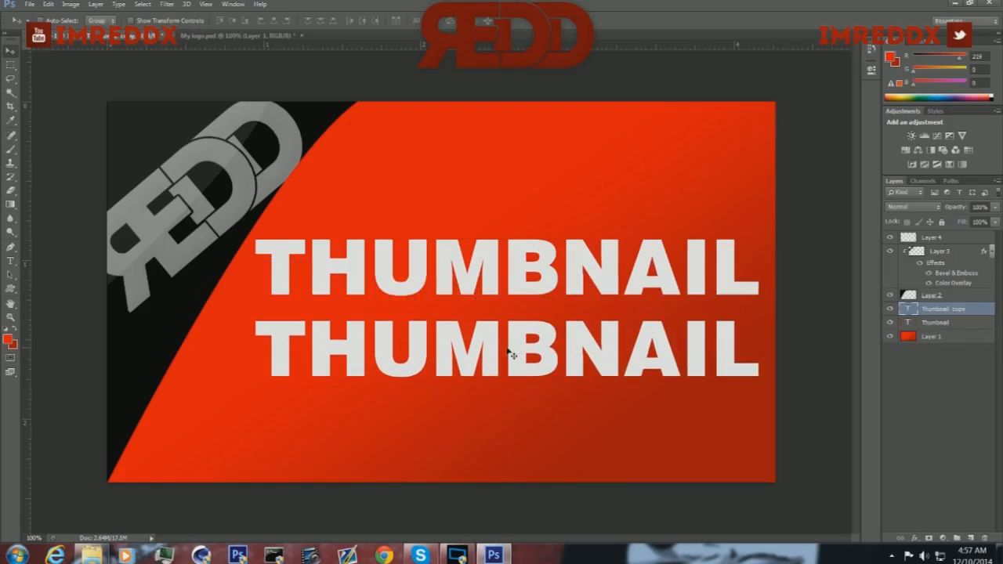
drag(511, 355, 387, 345)
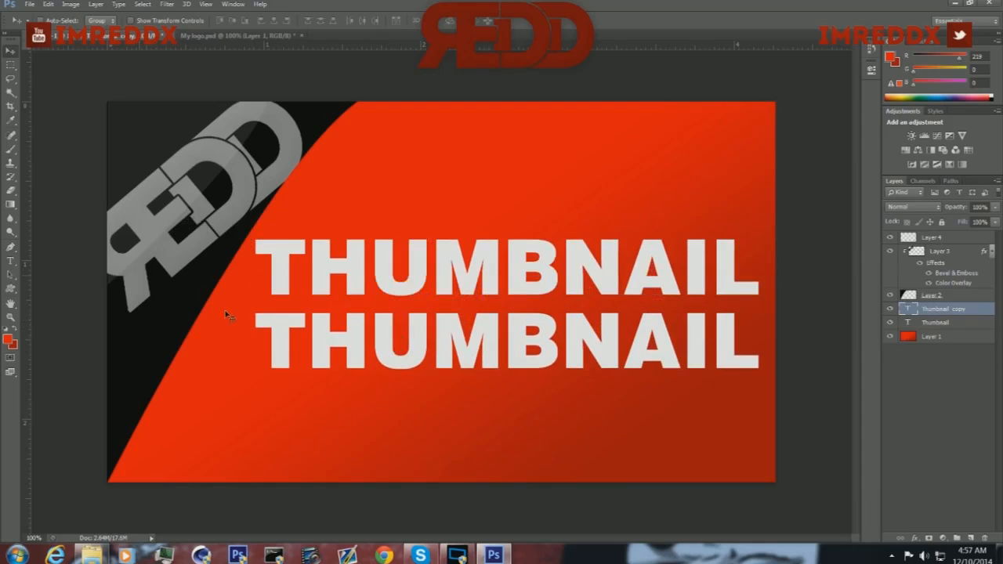
Replace the text of the lower THUMBNAIL copy with TUTORIAL
click(10, 260)
click(504, 349)
drag(753, 343, 282, 334)
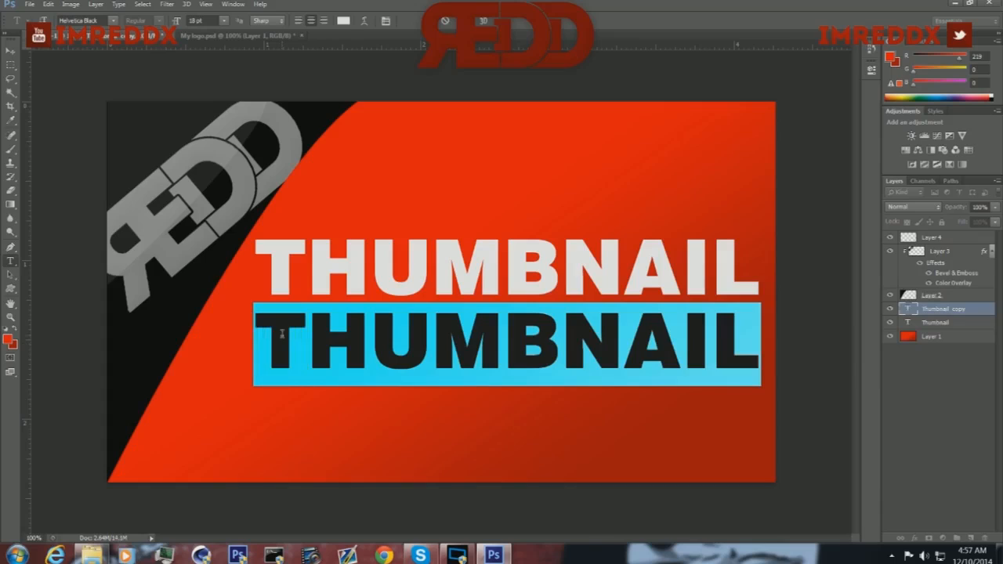
key(BackSpace)
text(TUT)
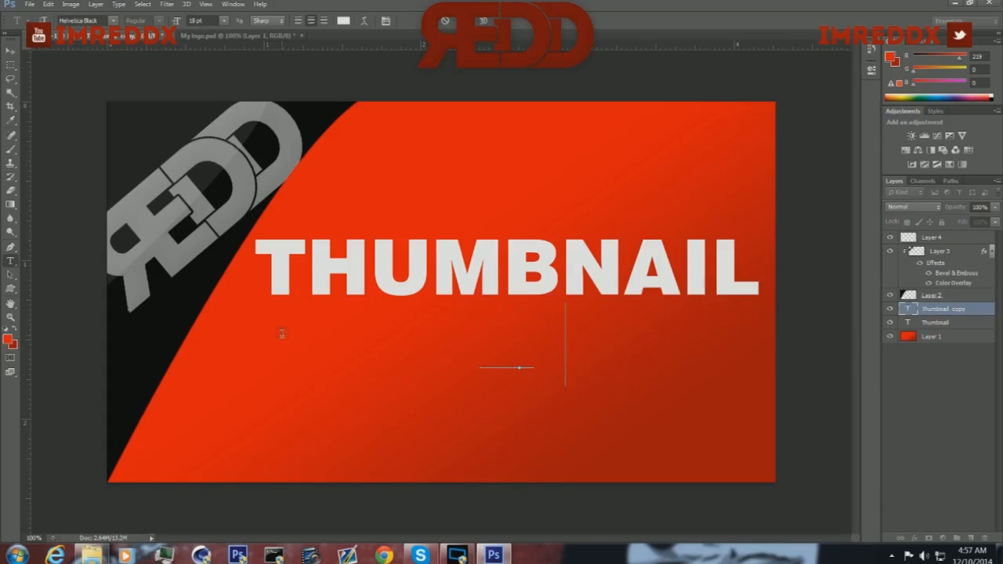
key(BackSpace)
text(ORIAL)
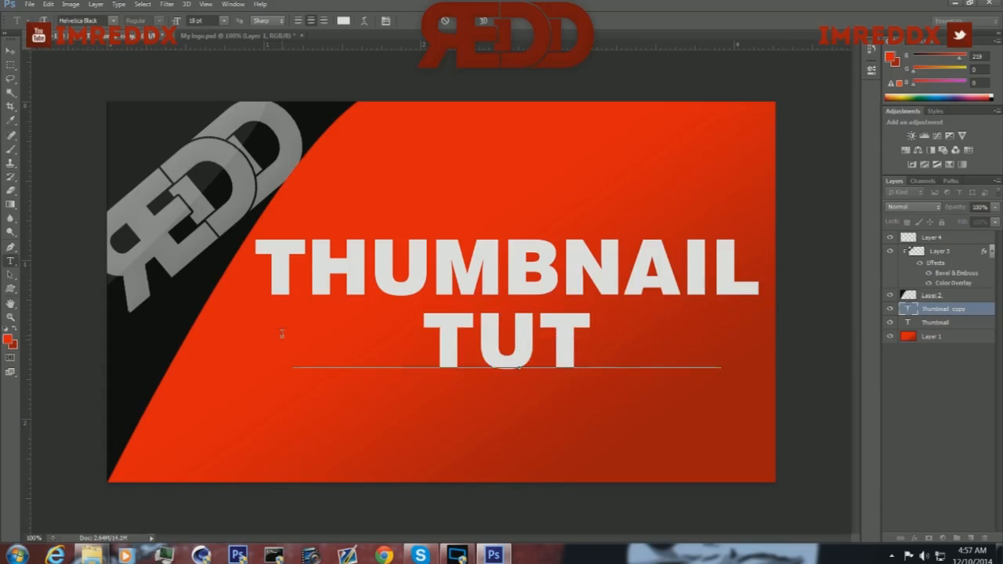
click(10, 51)
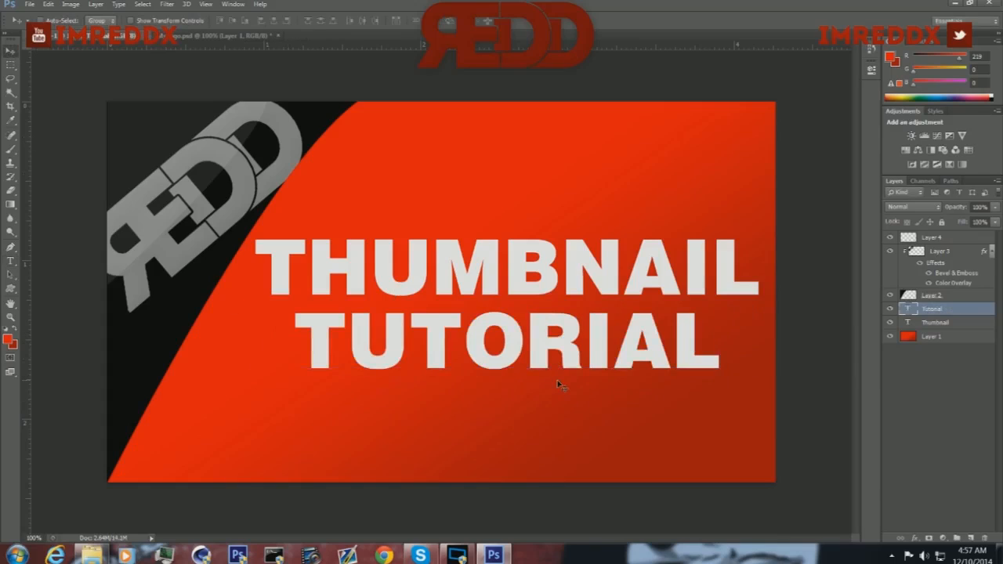
Nudge the TUTORIAL text upward in small increments to tighten the gap below THUMBNAIL
key(Up)
key(Up)
key(Up)
key(Up)
key(Up)
key(Up)
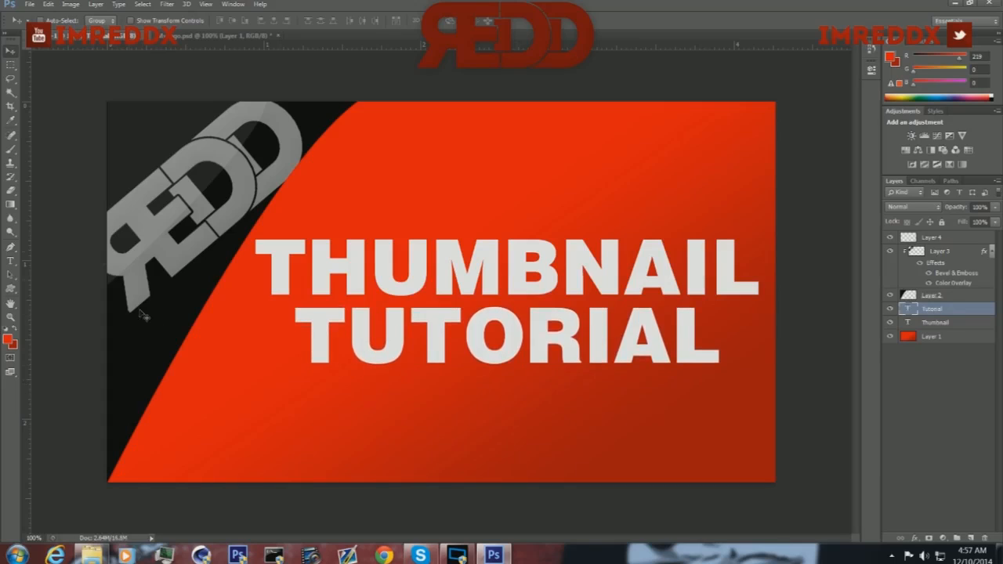
Duplicate the TUTORIAL text layer and place the copy directly beneath it as a third line
right_click(968, 309)
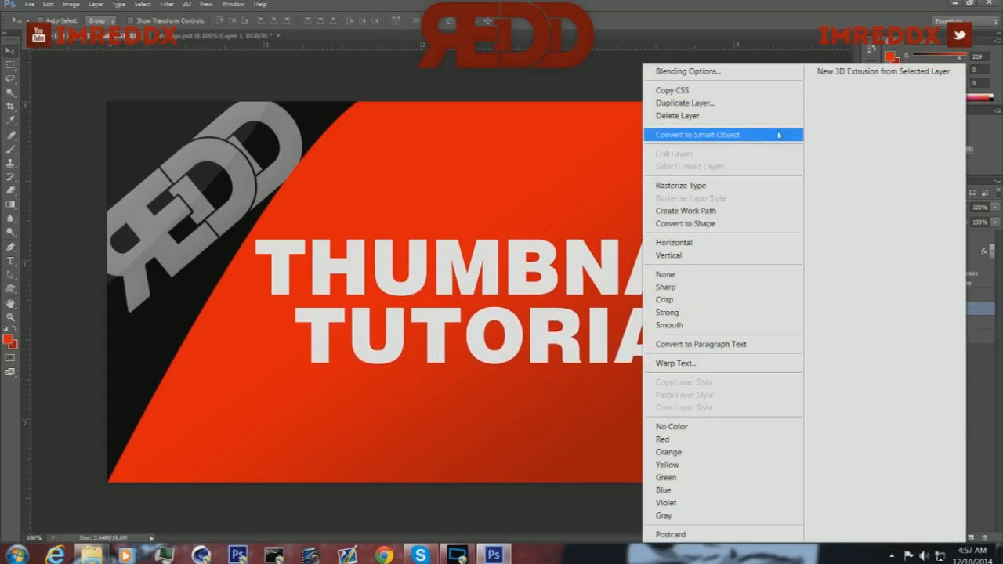
click(708, 103)
click(549, 158)
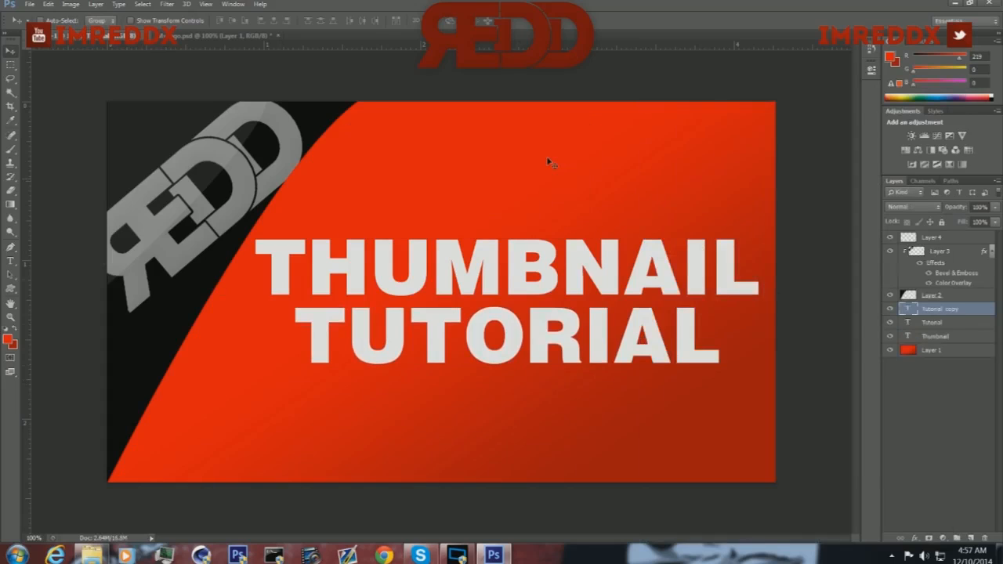
drag(458, 341, 471, 406)
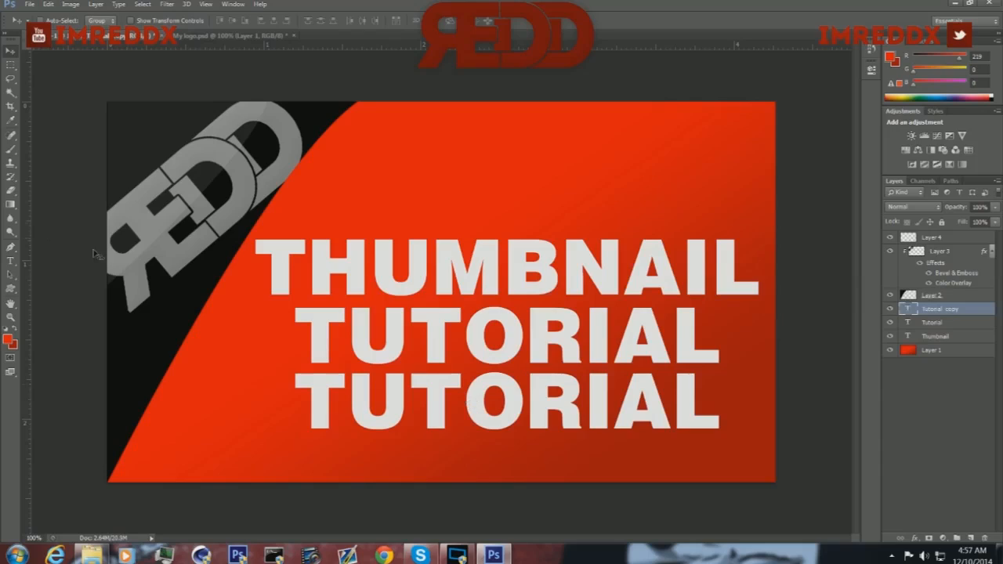
Replace the text of the third title line with 2014
click(10, 260)
click(526, 407)
drag(722, 408, 306, 401)
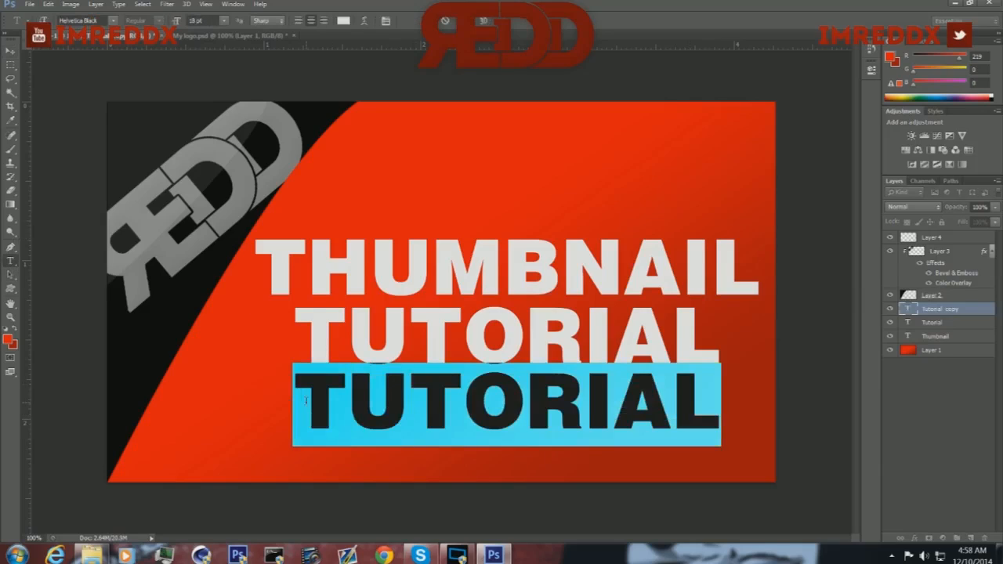
key(BackSpace)
text(2)
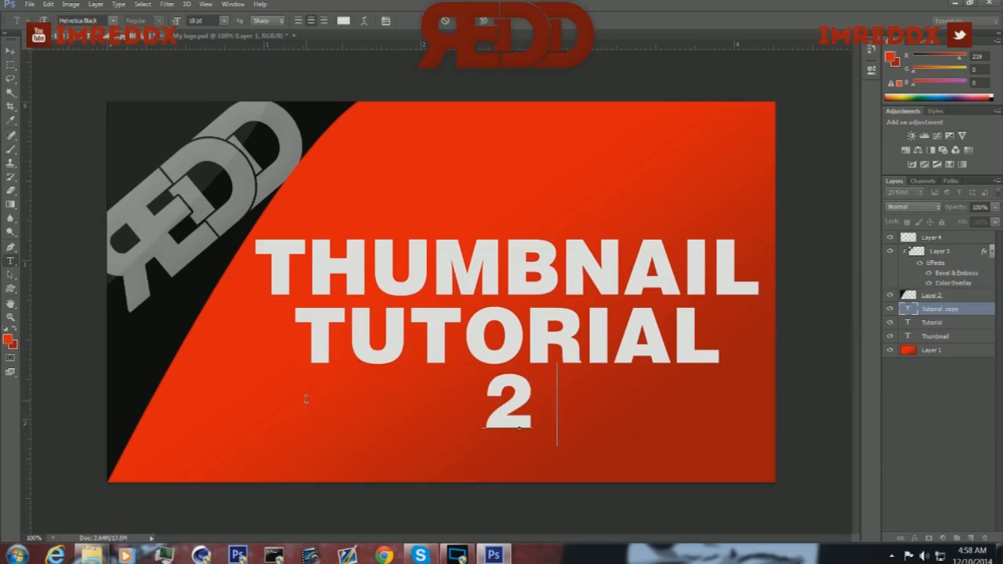
text(014)
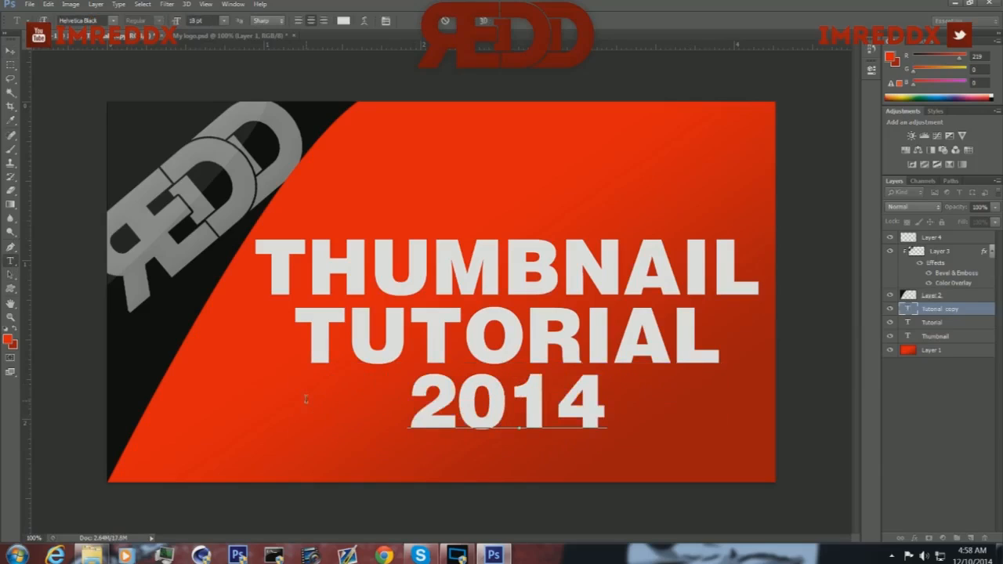
click(10, 52)
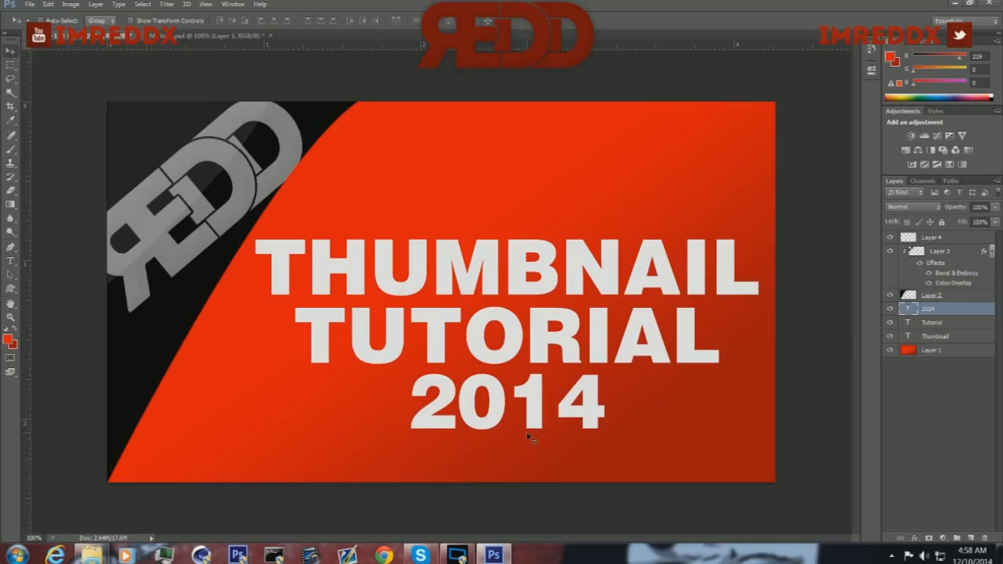
Add an Inner Bevel with Bevel & Emboss to the THUMBNAIL text, using a low depth and 16 px of softening
double_click(963, 337)
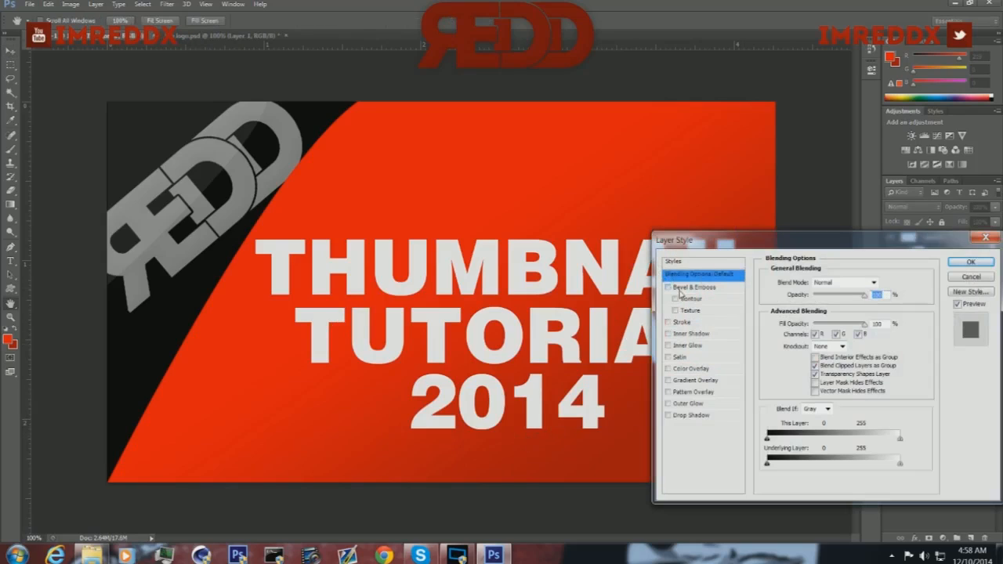
click(682, 288)
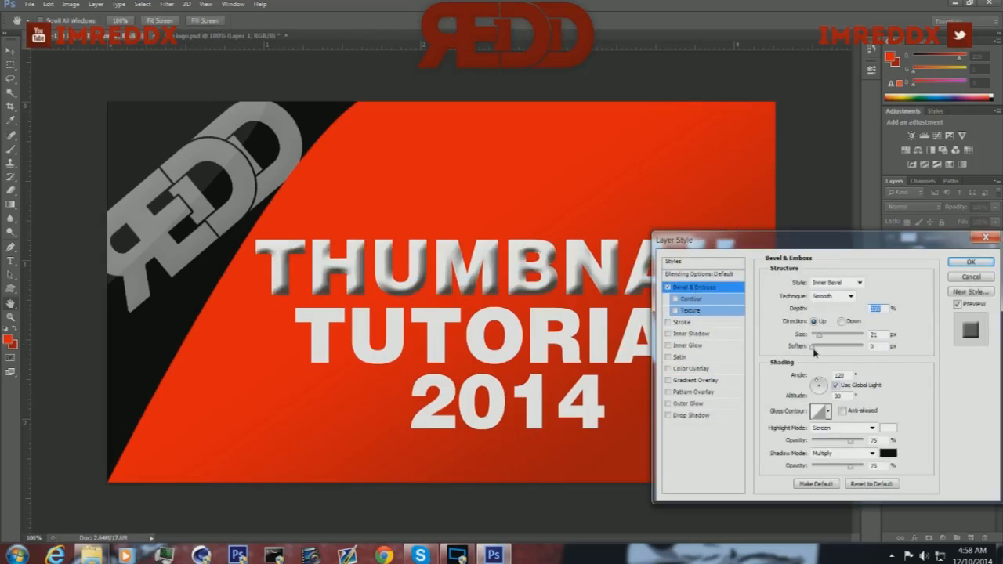
drag(814, 348, 862, 347)
drag(817, 309, 812, 313)
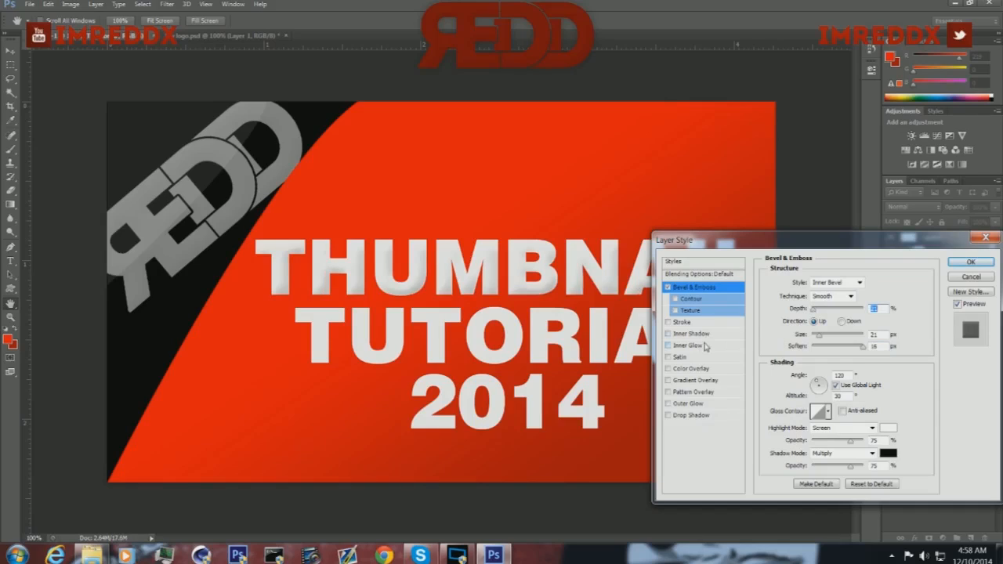
Add a 2 px black outside stroke to the THUMBNAIL text and apply the layer style
click(667, 323)
click(682, 324)
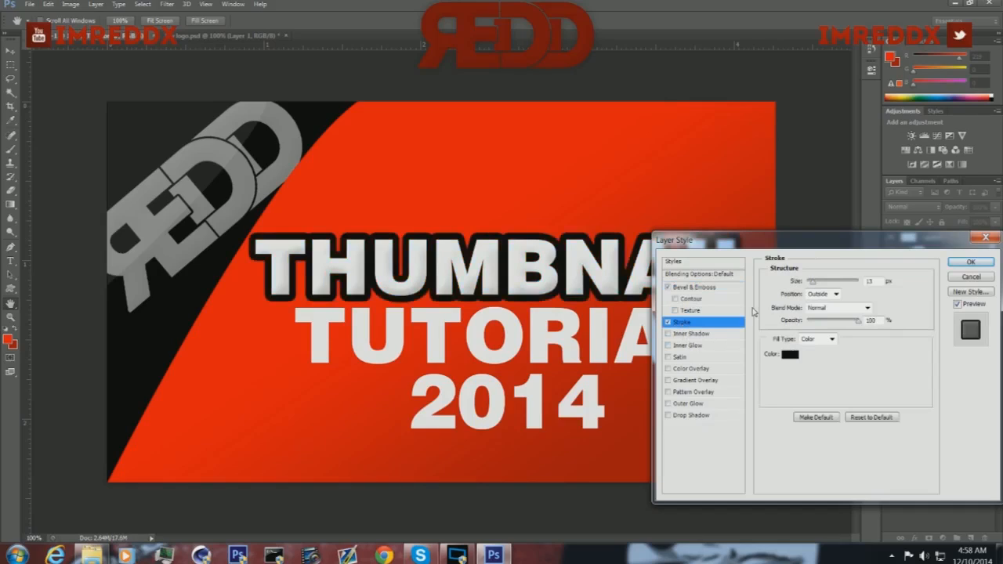
click(874, 281)
key(BackSpace)
key(BackSpace)
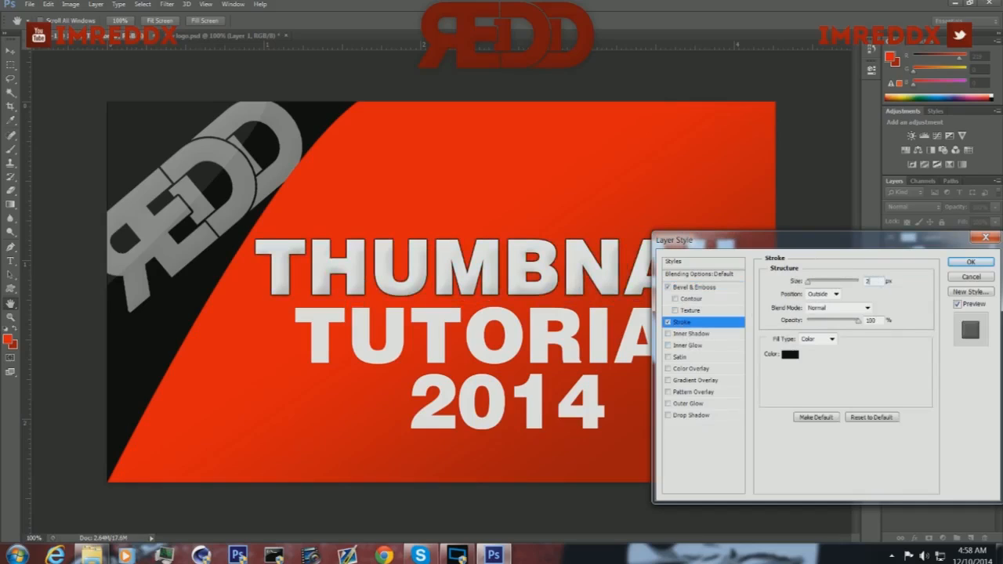
click(669, 369)
click(668, 370)
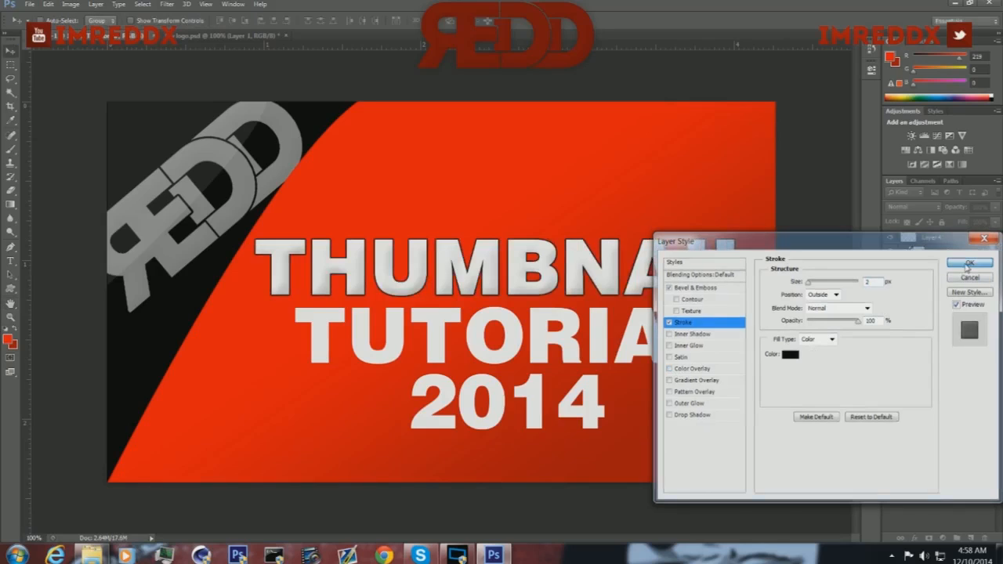
click(970, 262)
Copy the THUMBNAIL text's layer style onto the TUTORIAL and 2014 text layers
right_click(965, 345)
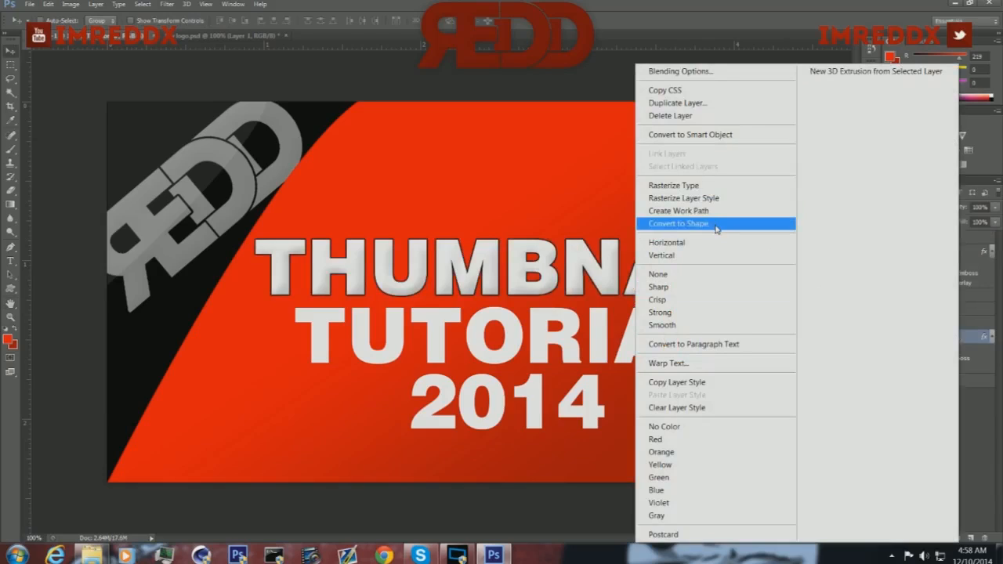
click(676, 383)
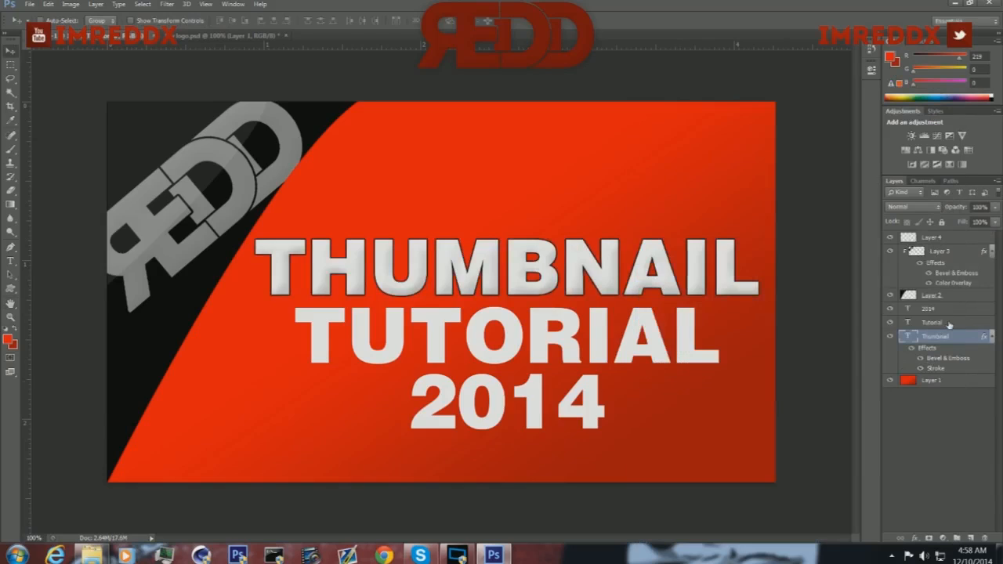
right_click(949, 324)
click(669, 396)
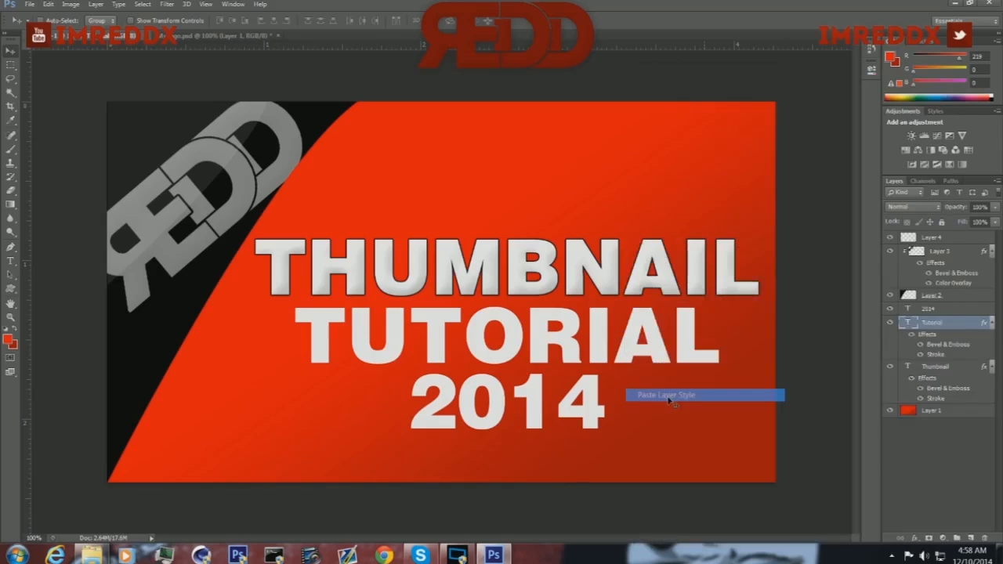
click(933, 309)
right_click(947, 309)
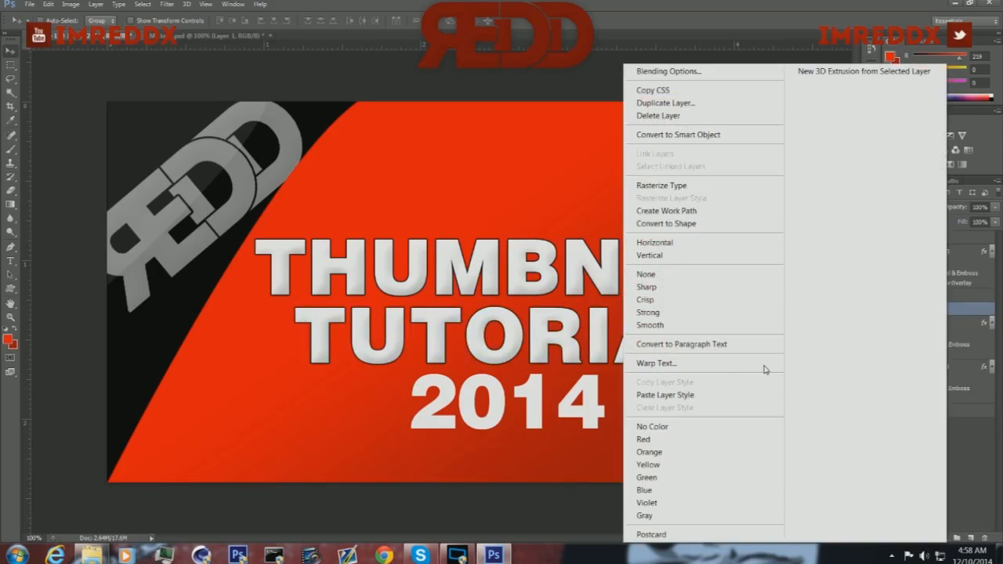
click(665, 395)
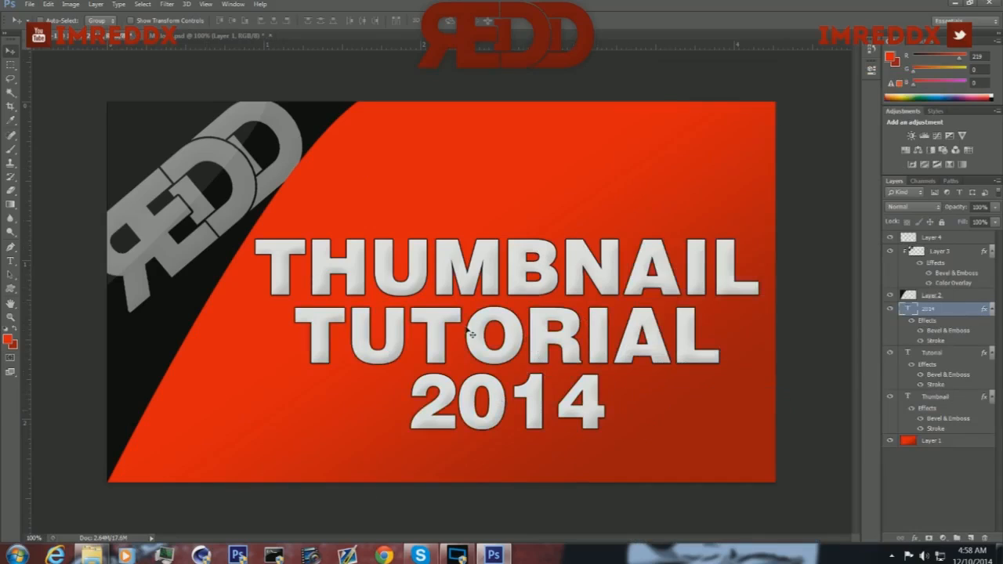
Switch to Chrome and search Google Images for red texture
click(384, 555)
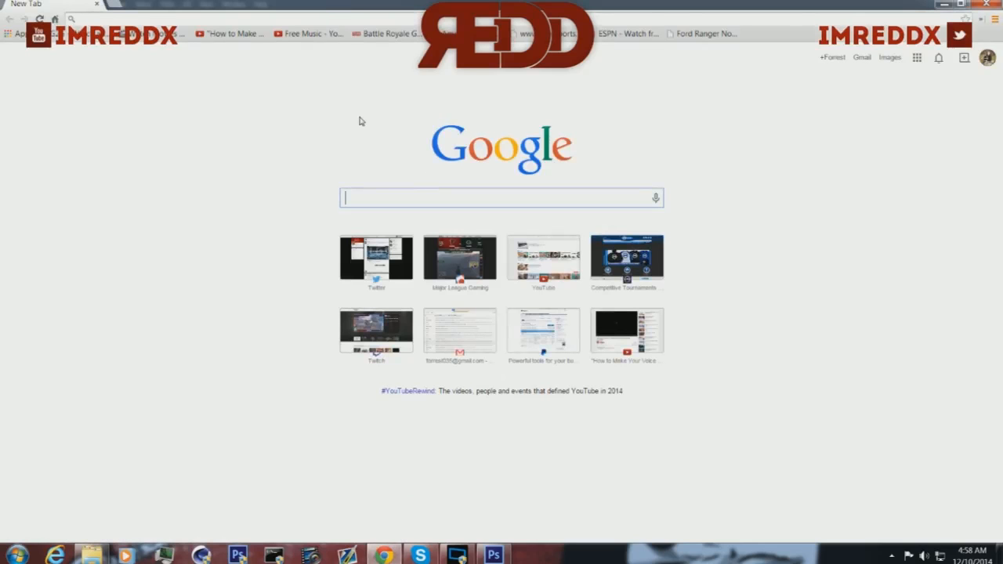
text(red texture)
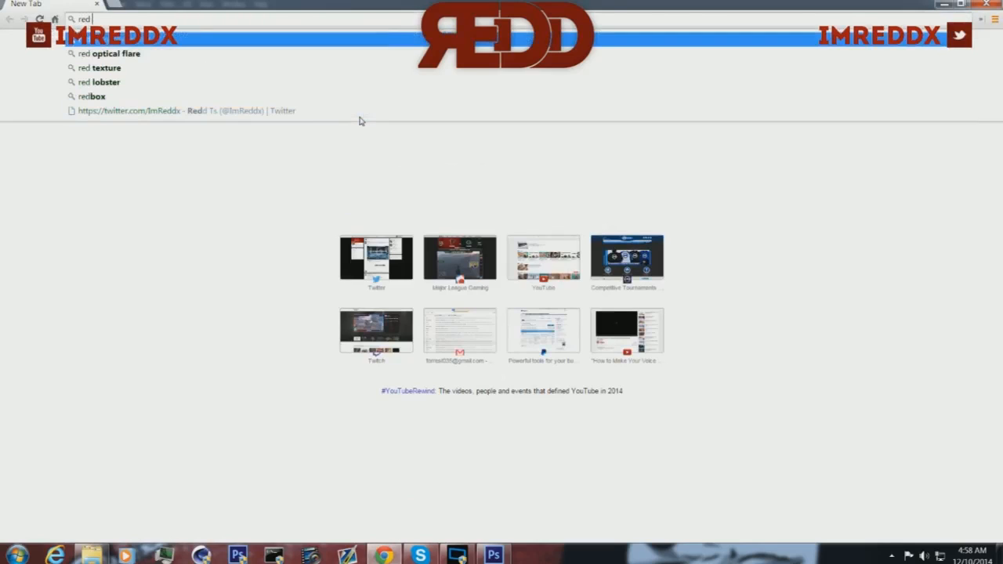
key(Return)
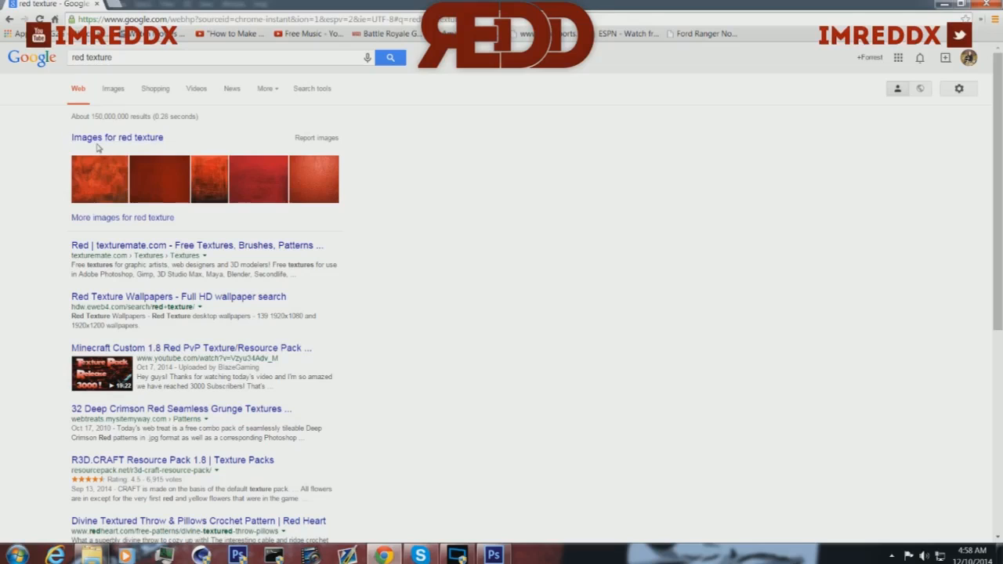
click(96, 139)
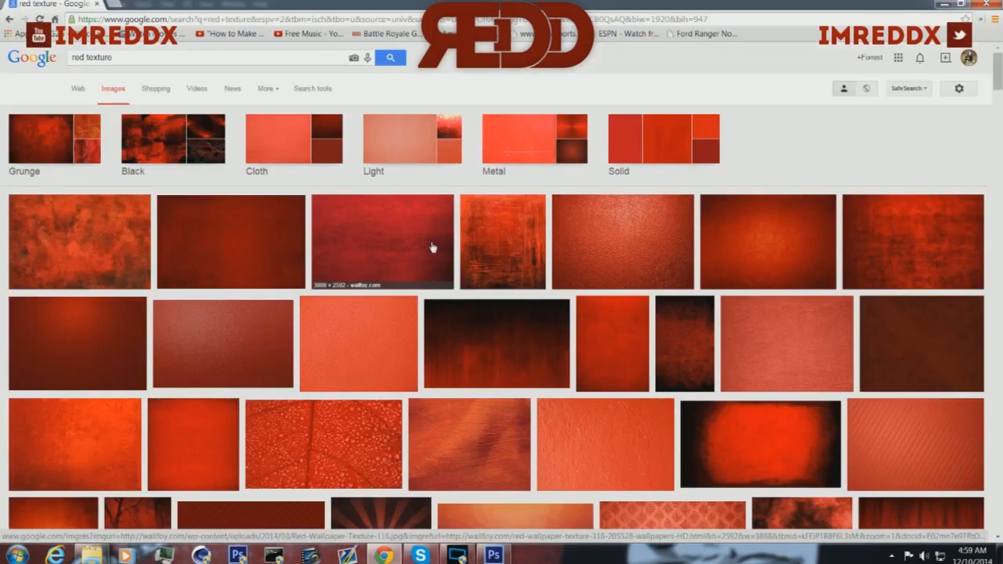
Open the preview of the dark red starburst texture in the image results and copy the image
scroll(354, 188, down, 4)
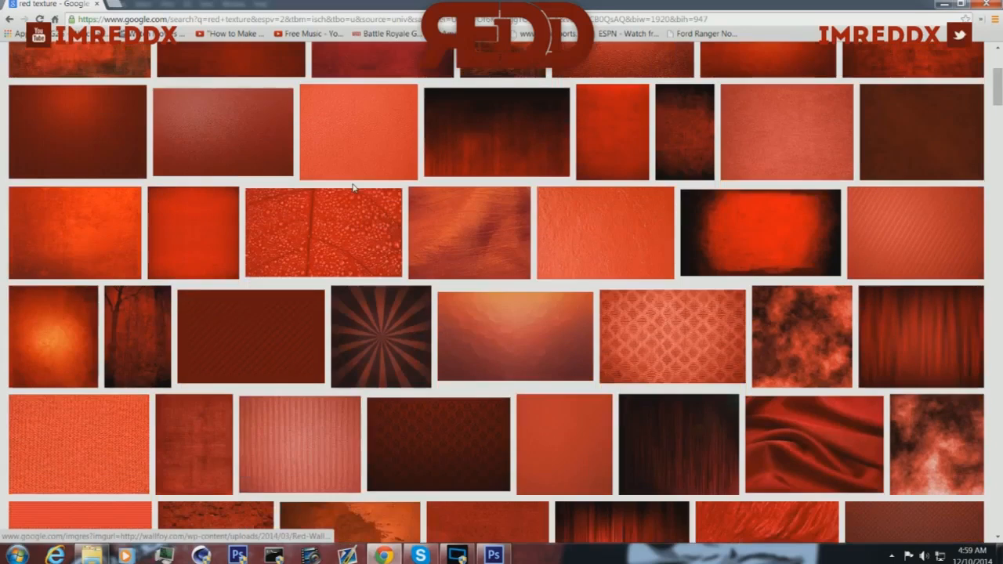
scroll(353, 188, down, 3)
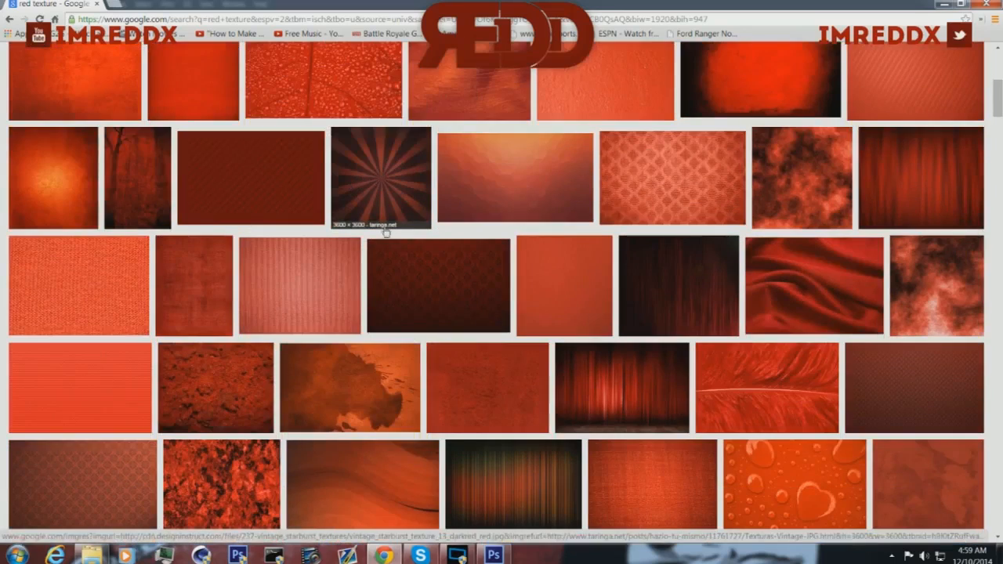
click(388, 189)
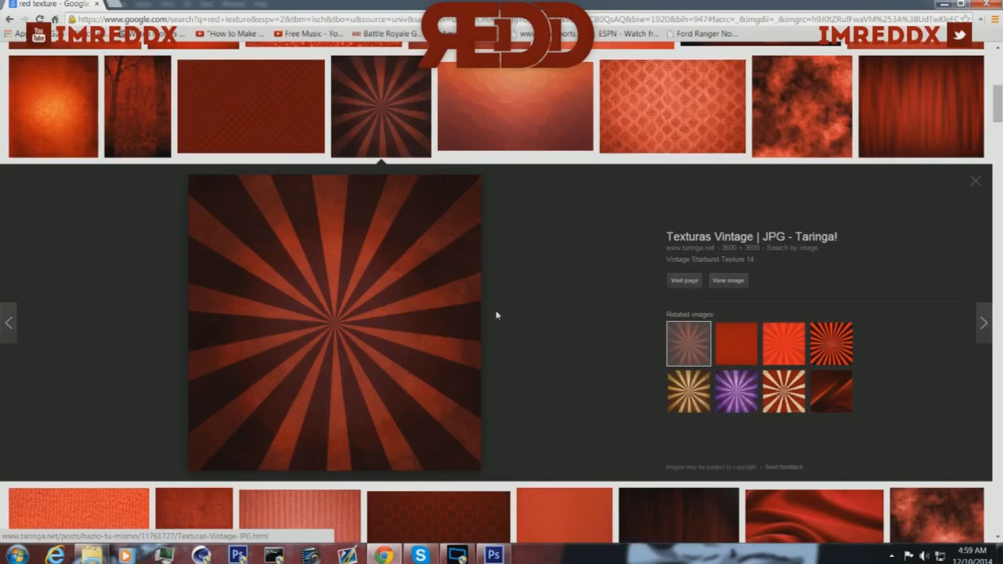
right_click(397, 333)
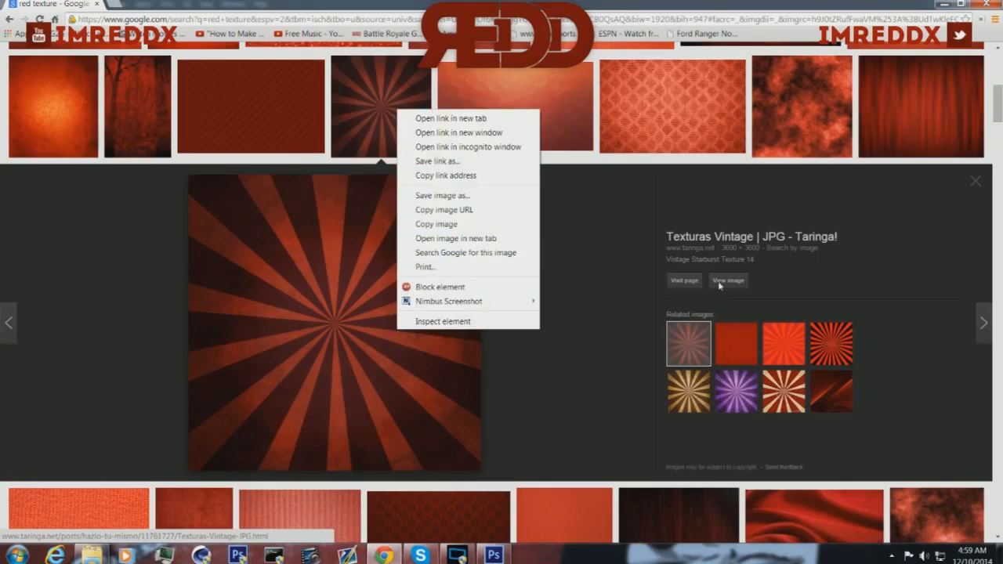
click(447, 225)
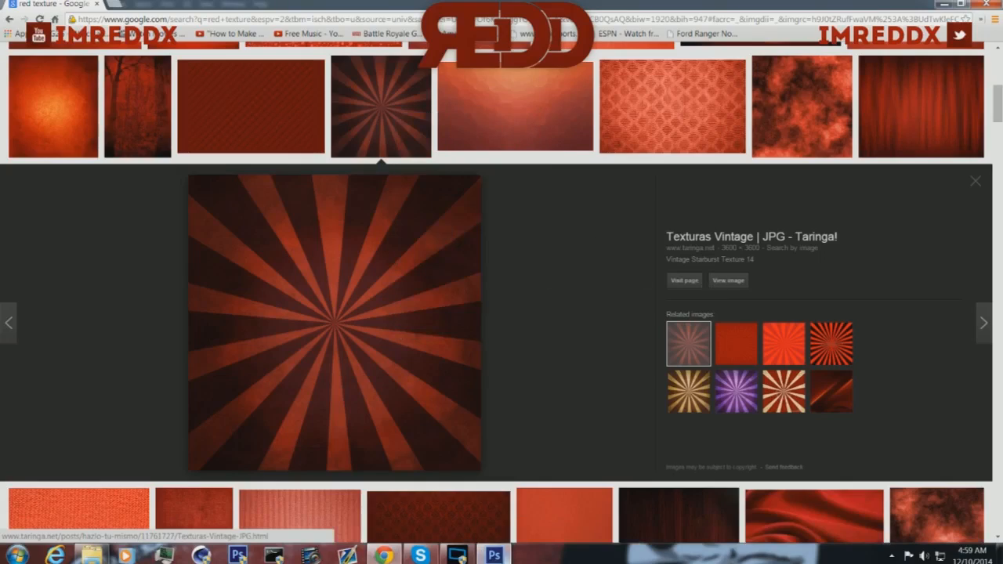
Switch to Photoshop, paste the starburst image, and place its layer directly above the red gradient background layer
click(494, 555)
click(48, 4)
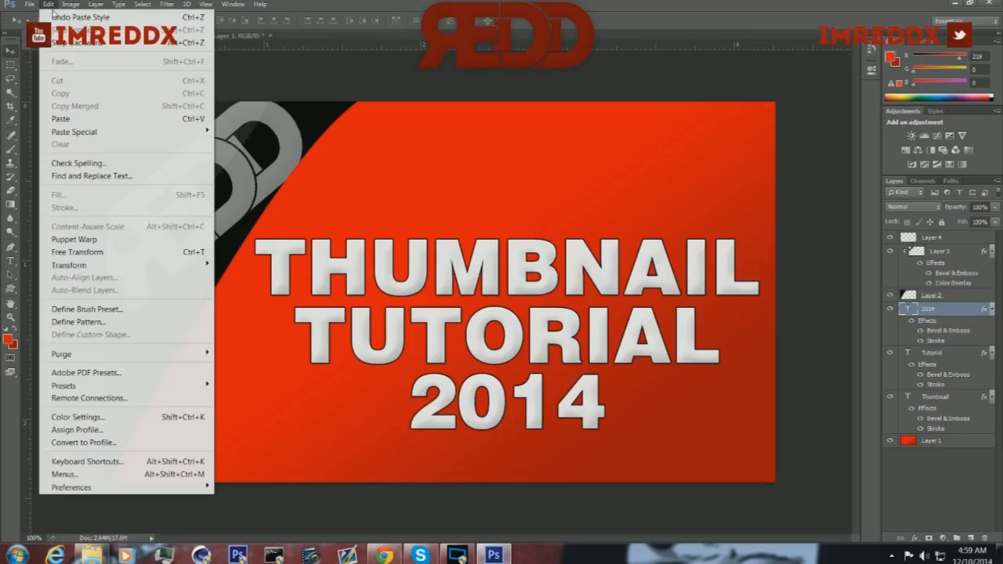
click(61, 119)
drag(965, 312, 950, 441)
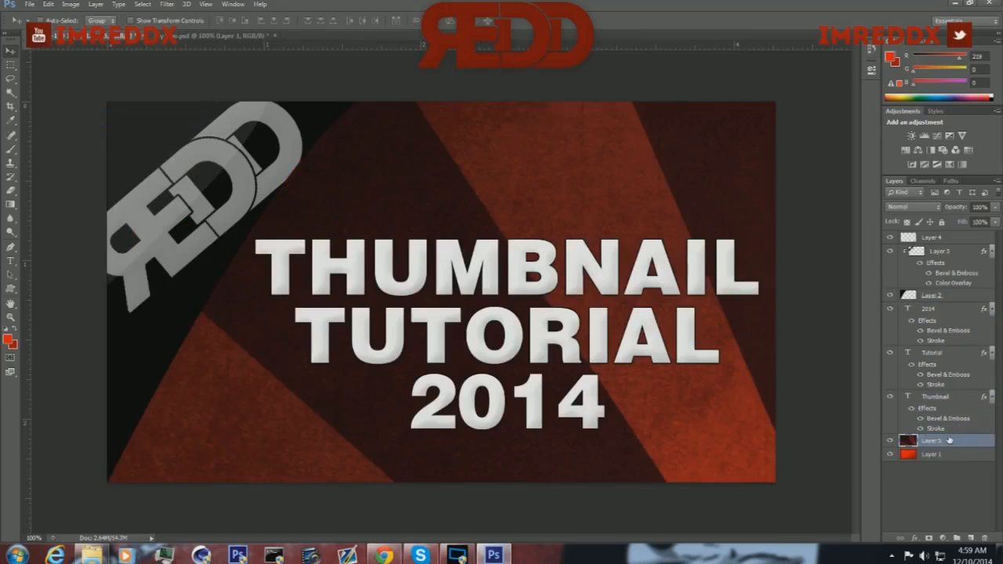
Free Transform the starburst down to about 35% width and 30% height, aligning its edge with the canvas's left edge
click(48, 3)
click(117, 252)
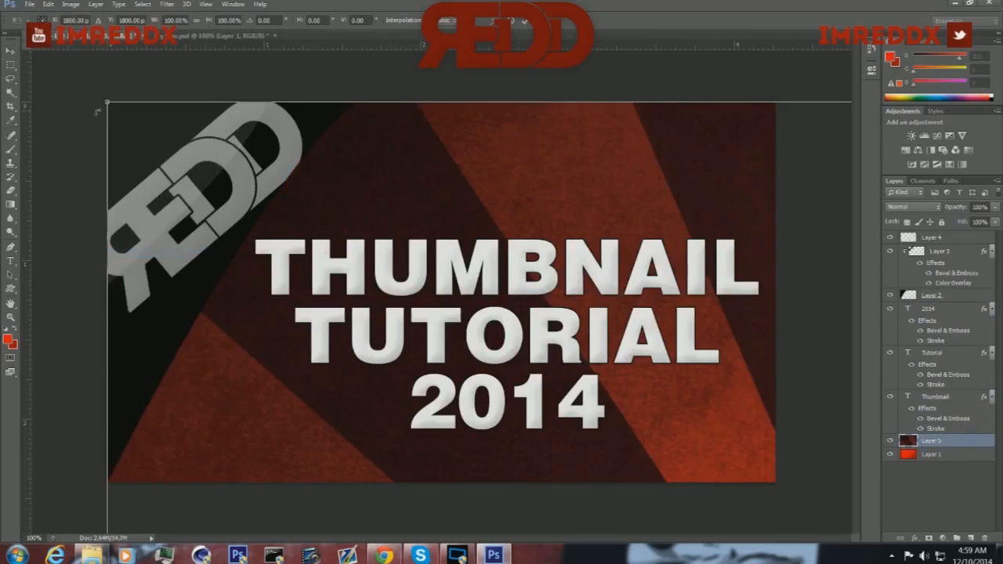
drag(107, 103, 573, 456)
drag(585, 498, 149, 108)
drag(139, 145, 239, 102)
drag(217, 139, 360, 211)
drag(227, 351, 107, 350)
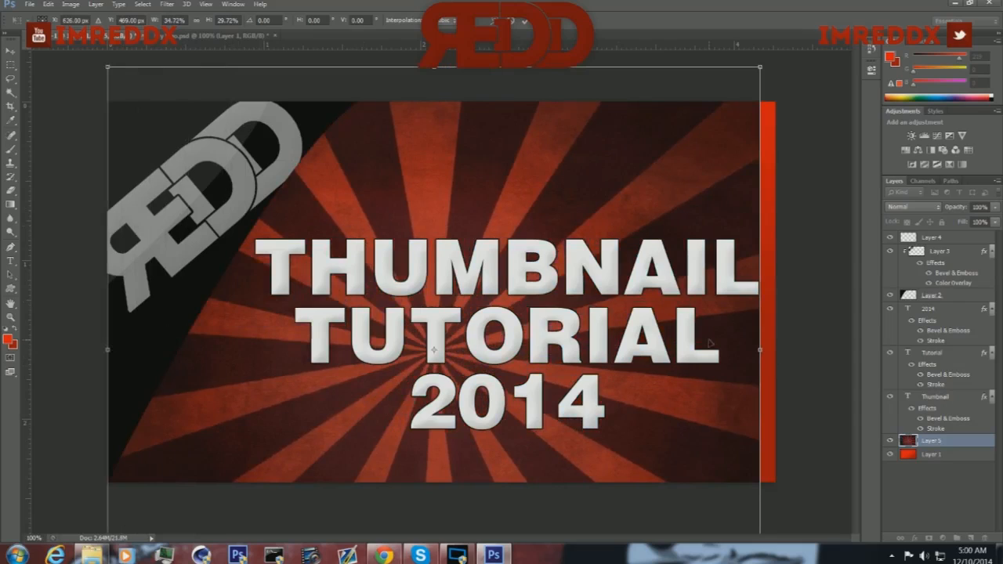
Enlarge the starburst to about 39% width and 32% height, then shift its ray centre behind the middle of TUTORIAL
drag(760, 351, 781, 351)
drag(514, 365, 558, 365)
drag(154, 69, 96, 22)
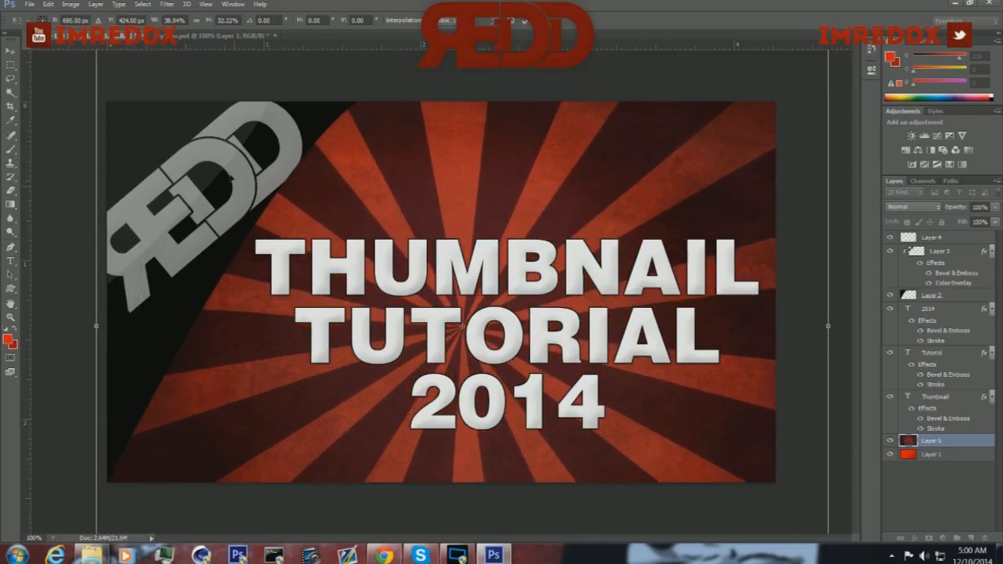
drag(263, 222, 292, 244)
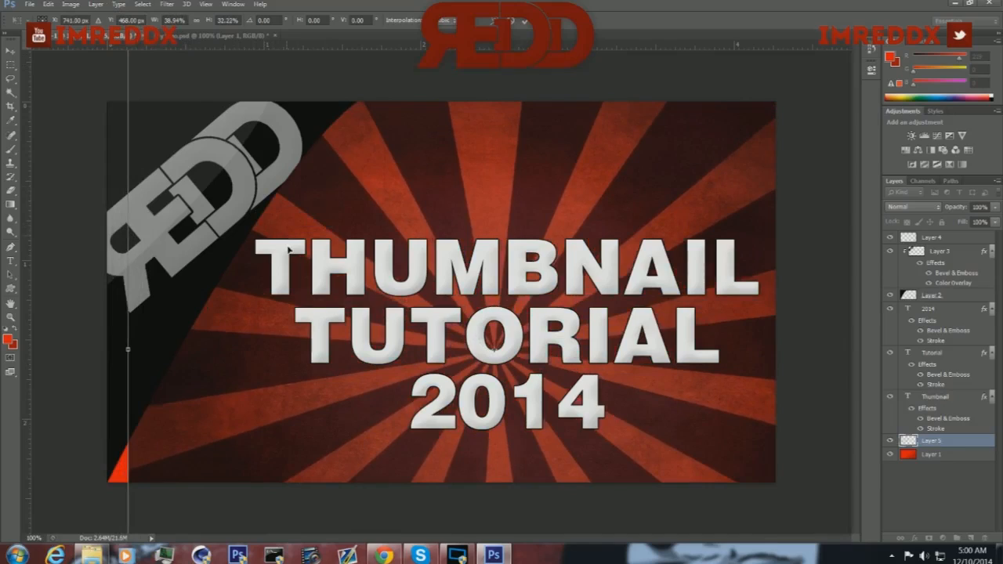
Scale the starburst to about 43% width and 36% height, reposition it to cover the whole canvas, and apply the transform
click(35, 538)
key(Return)
drag(284, 475, 273, 483)
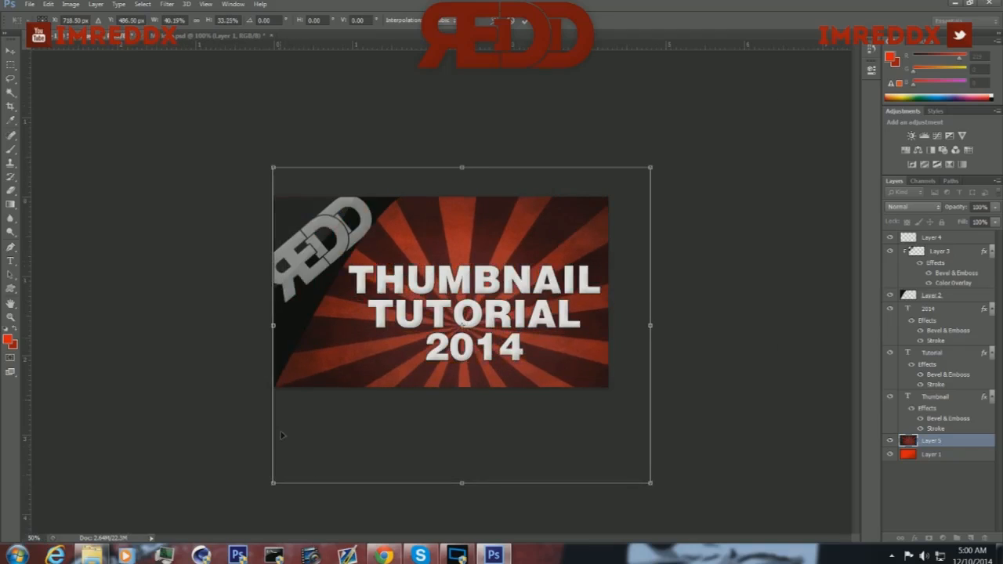
drag(274, 167, 243, 143)
drag(393, 316, 428, 323)
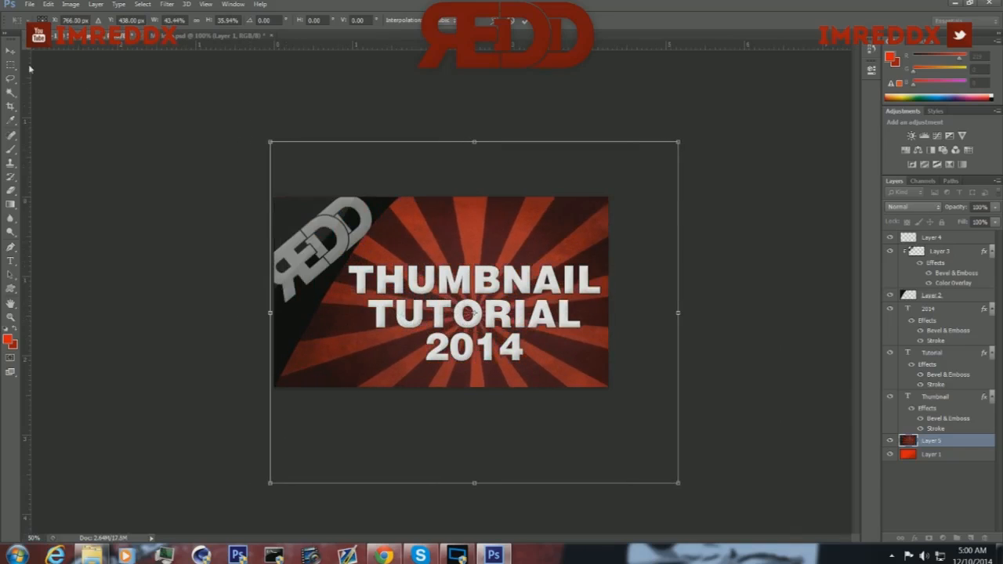
click(10, 51)
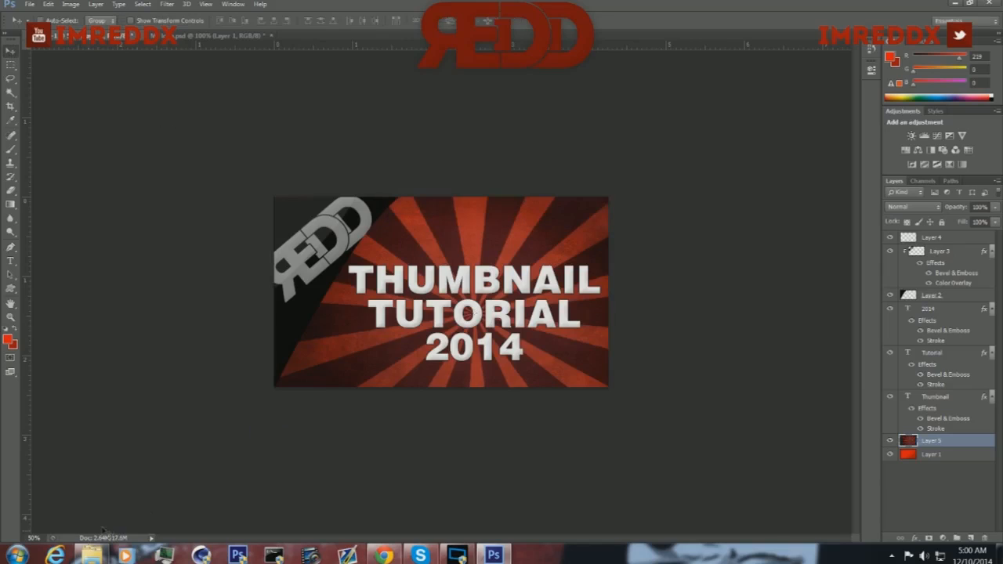
Return the zoom to 100% and lower the starburst layer's opacity to 41%
click(35, 539)
text(100)
key(Return)
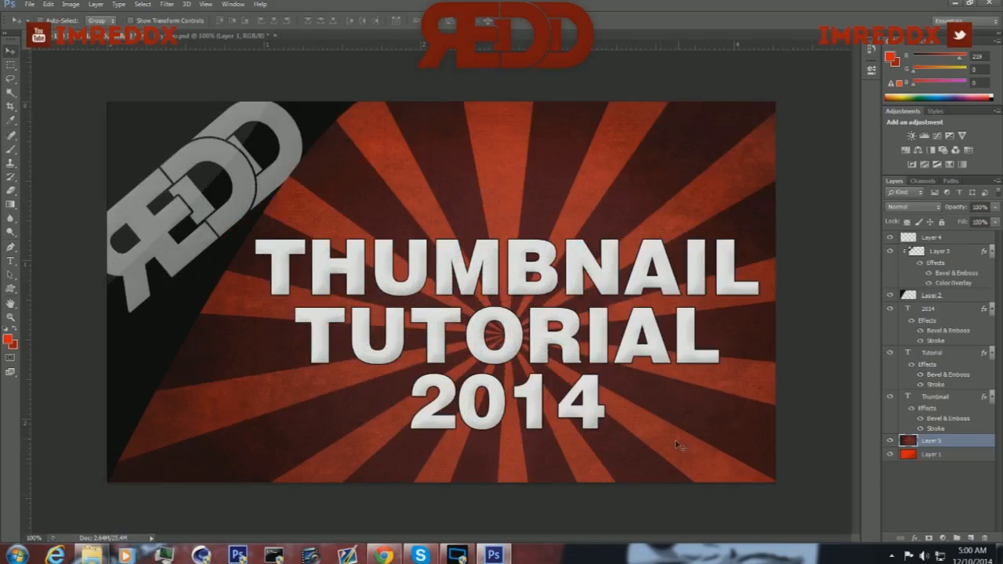
drag(994, 207, 970, 224)
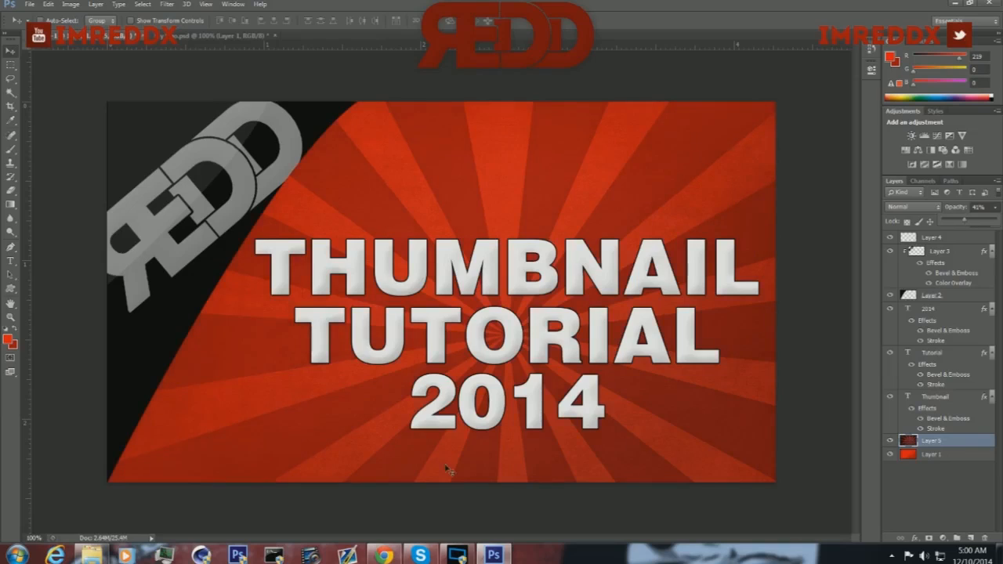
Switch to Chrome, close the open image preview and search Google Images for "thumbnail youtube"
mouse_move(397, 558)
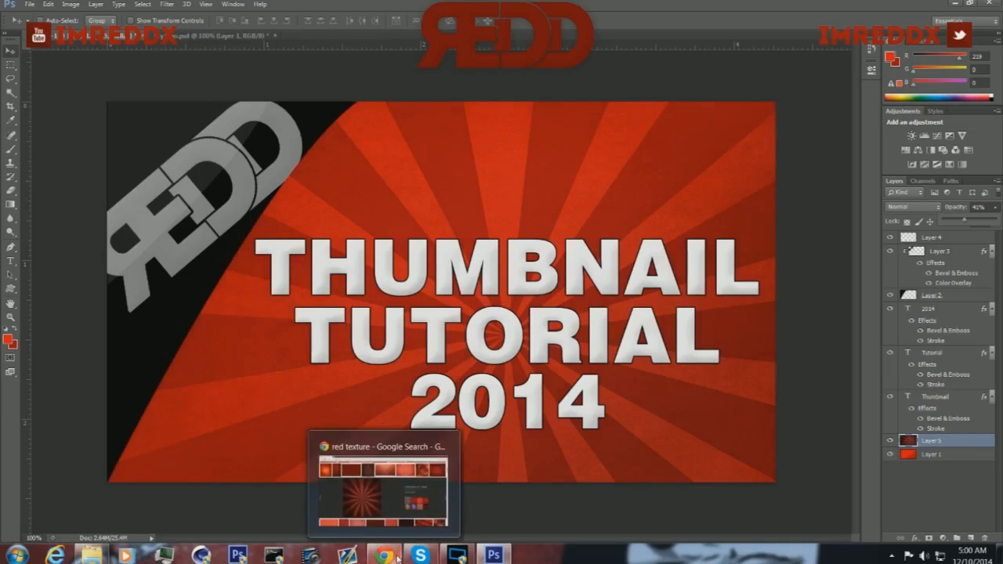
click(396, 502)
click(973, 185)
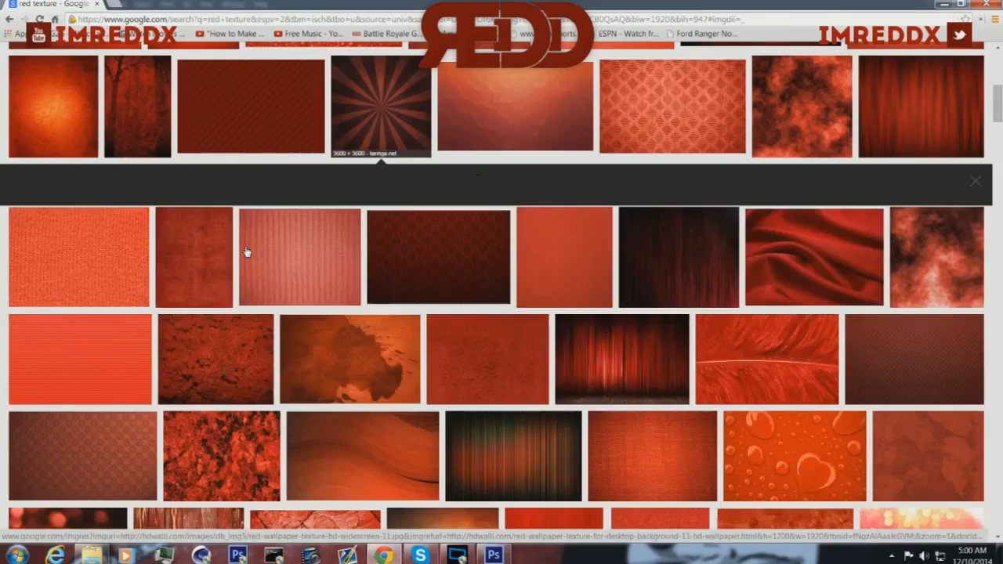
scroll(274, 253, up, 5)
triple_click(103, 59)
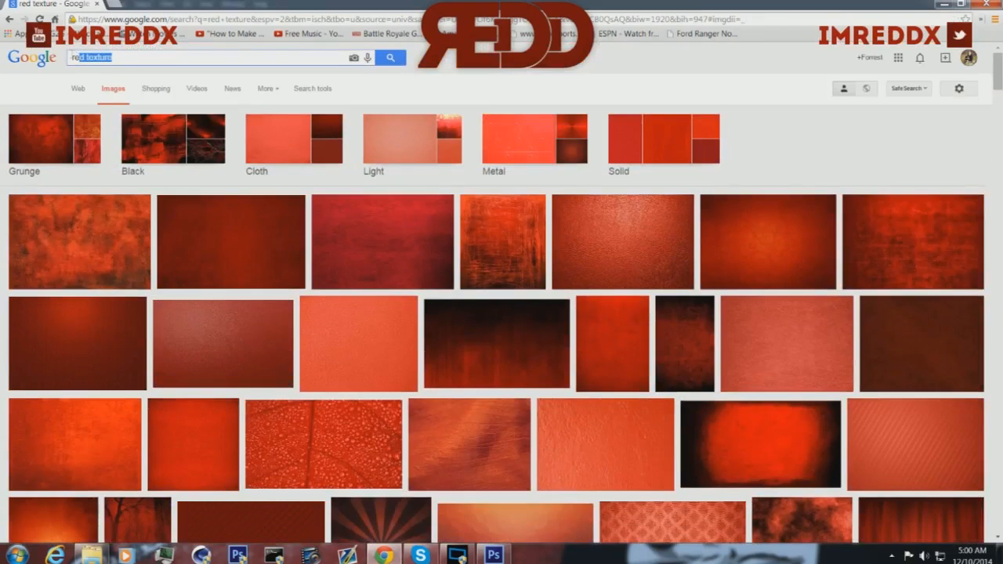
key(BackSpace)
text(thumbnail)
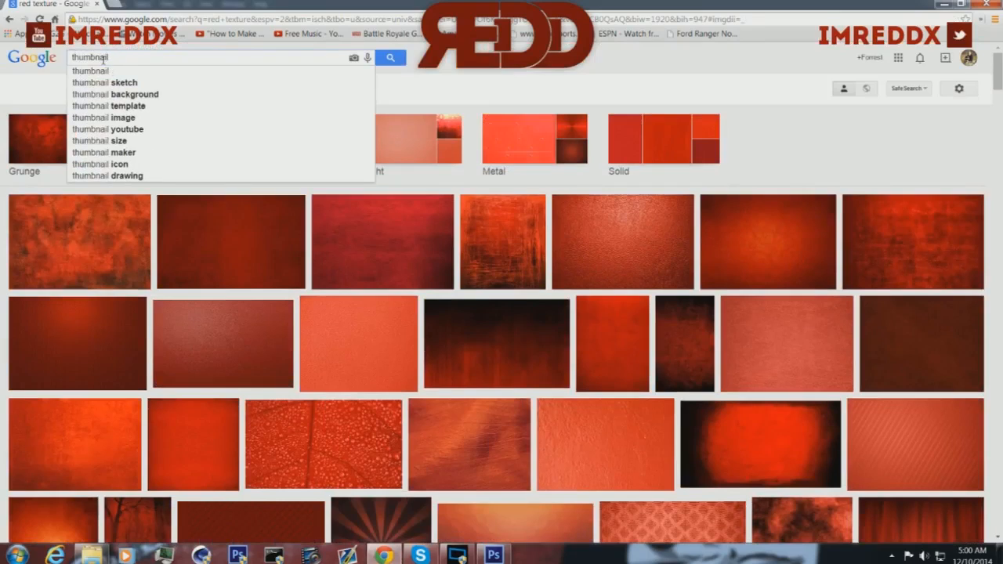
text( youtube)
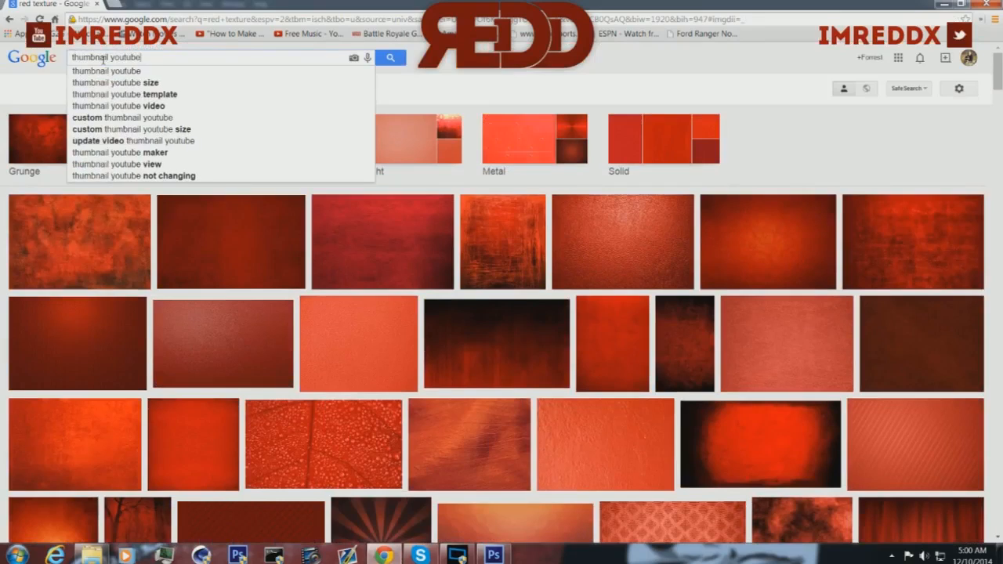
key(Return)
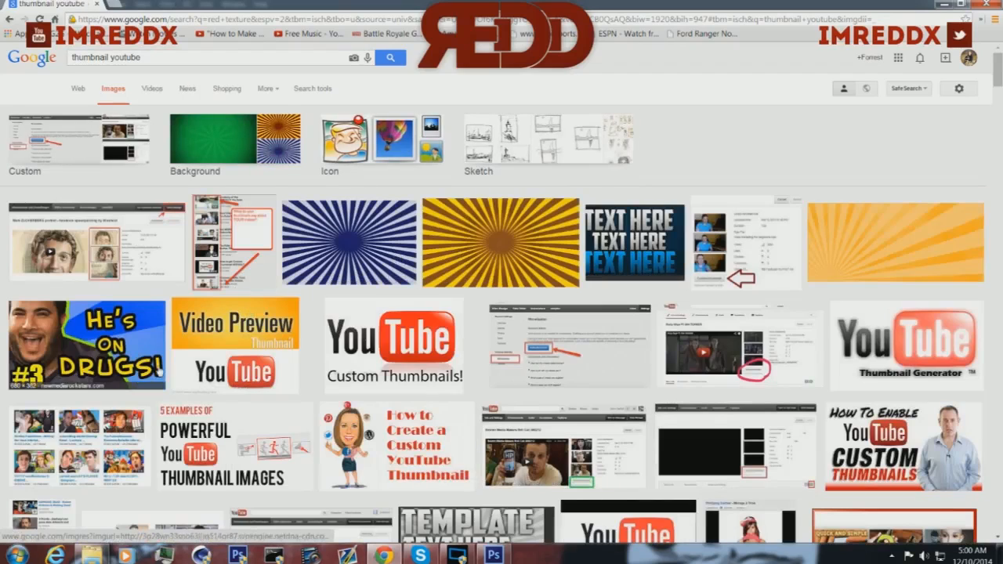
Browse the image results for thumbnail designs, preview the grey starburst "YOUR VIDEO NAME" template, and return to Photoshop
scroll(306, 347, down, 3)
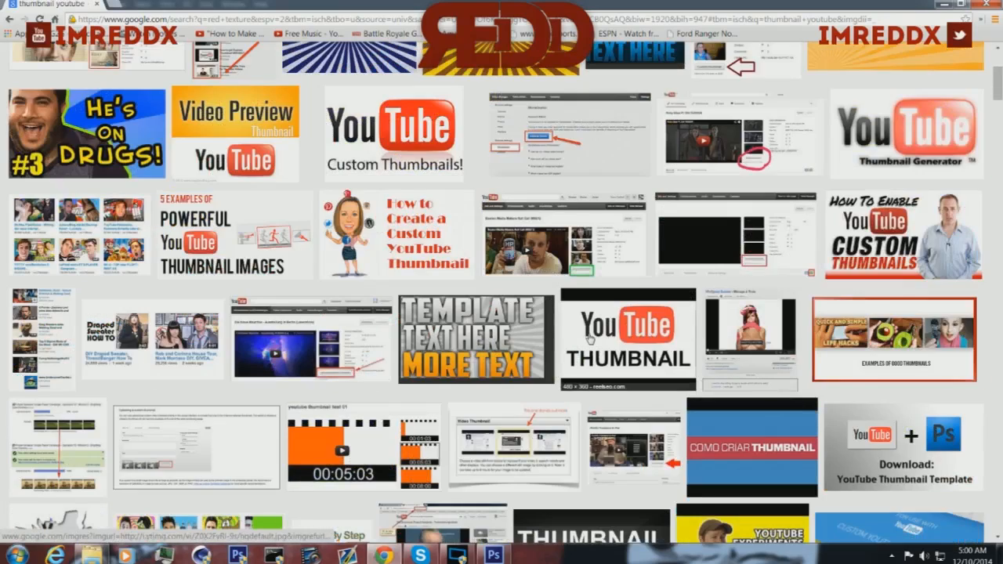
scroll(628, 325, down, 1)
scroll(628, 325, down, 3)
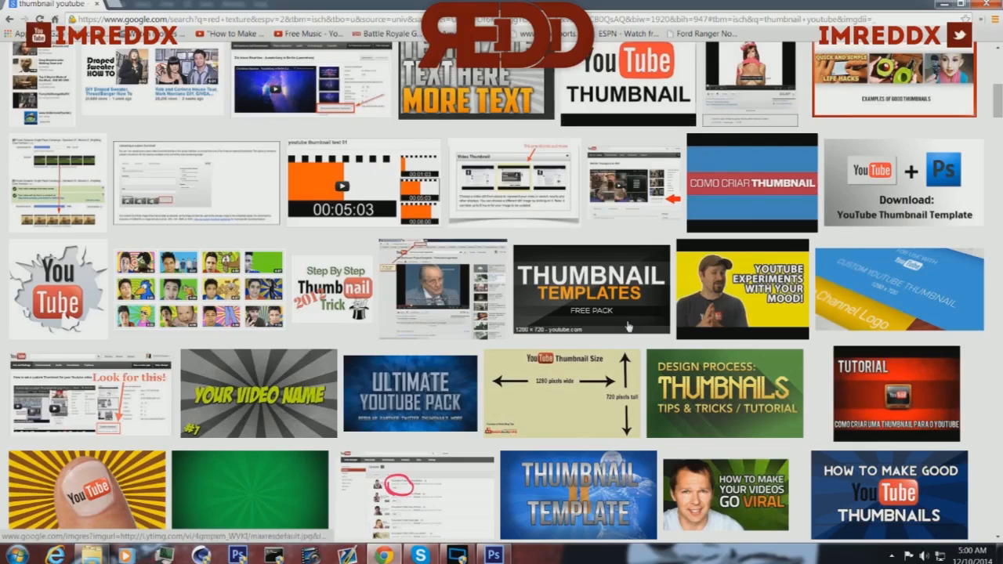
click(256, 413)
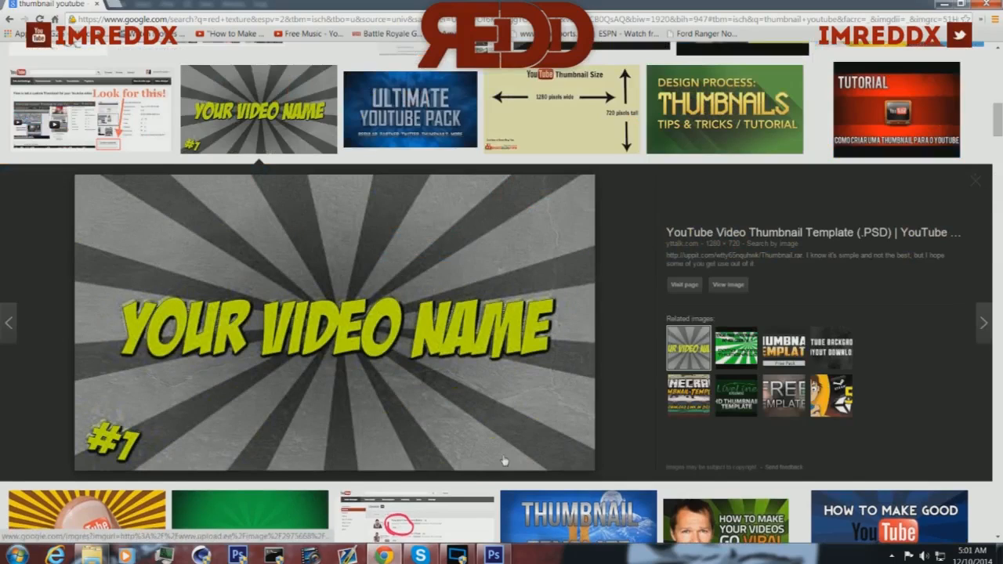
key(Escape)
click(501, 555)
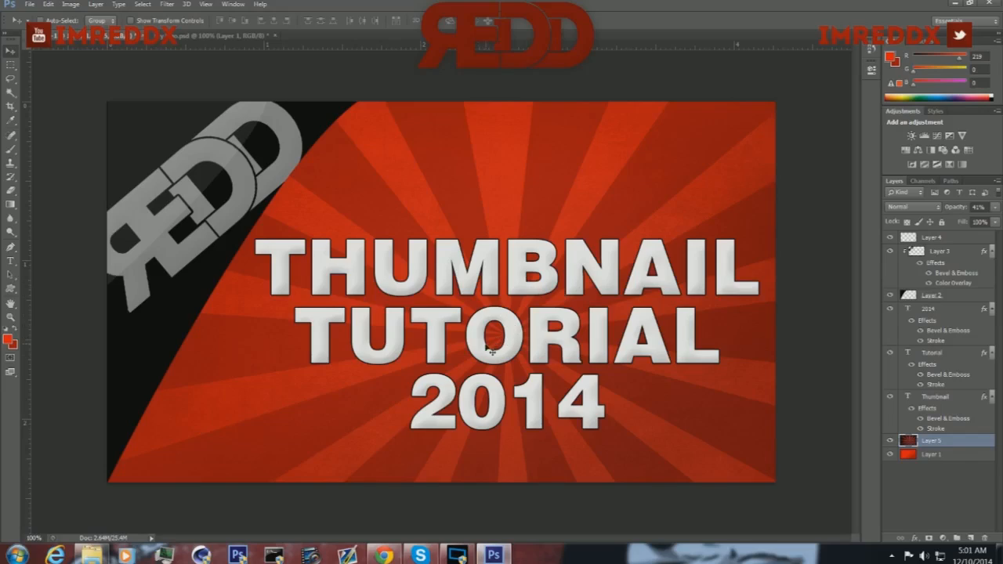
Try a 3 px stroke on the black corner shape in Layer 2
click(957, 298)
double_click(957, 298)
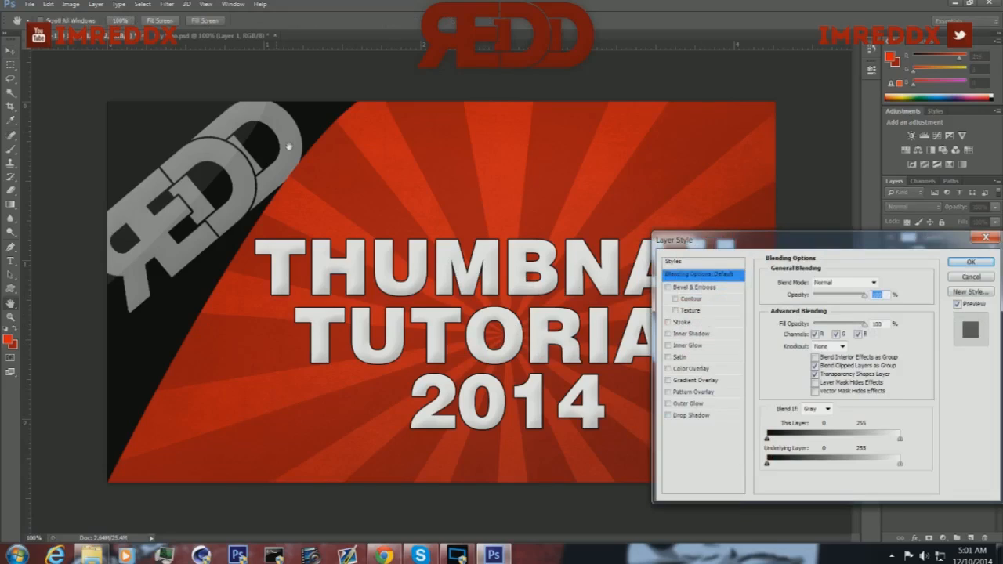
click(667, 322)
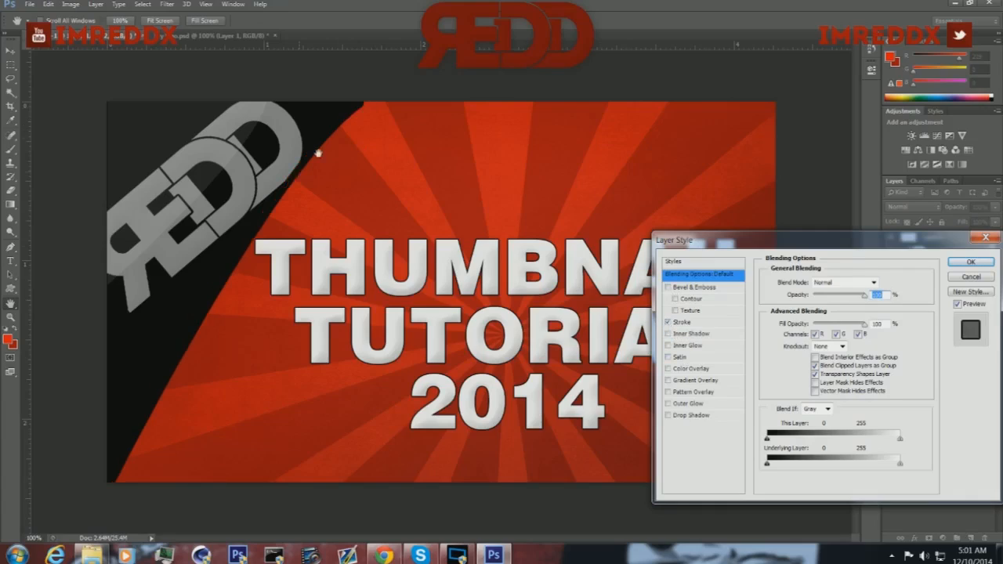
click(705, 323)
key(BackSpace)
key(BackSpace)
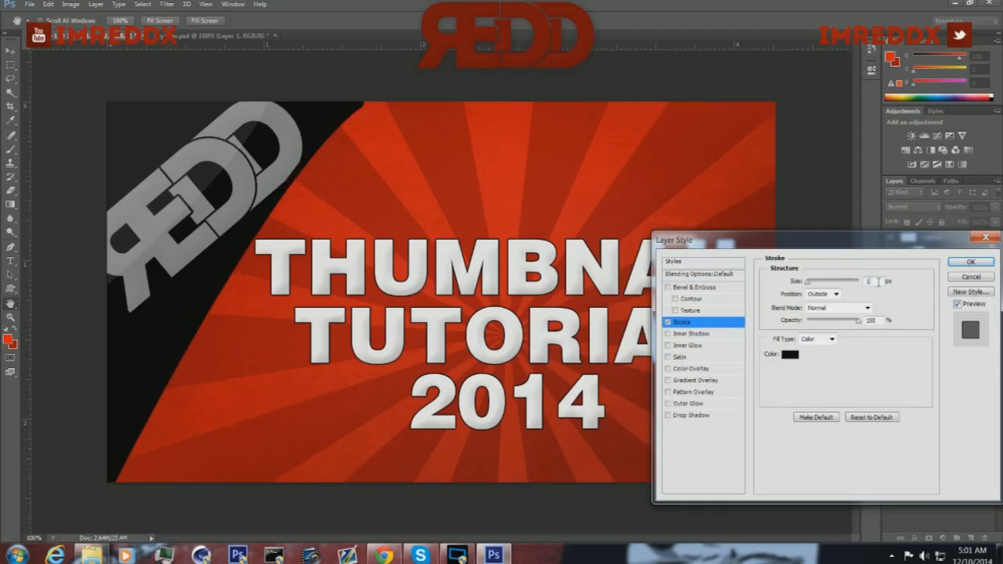
text(3)
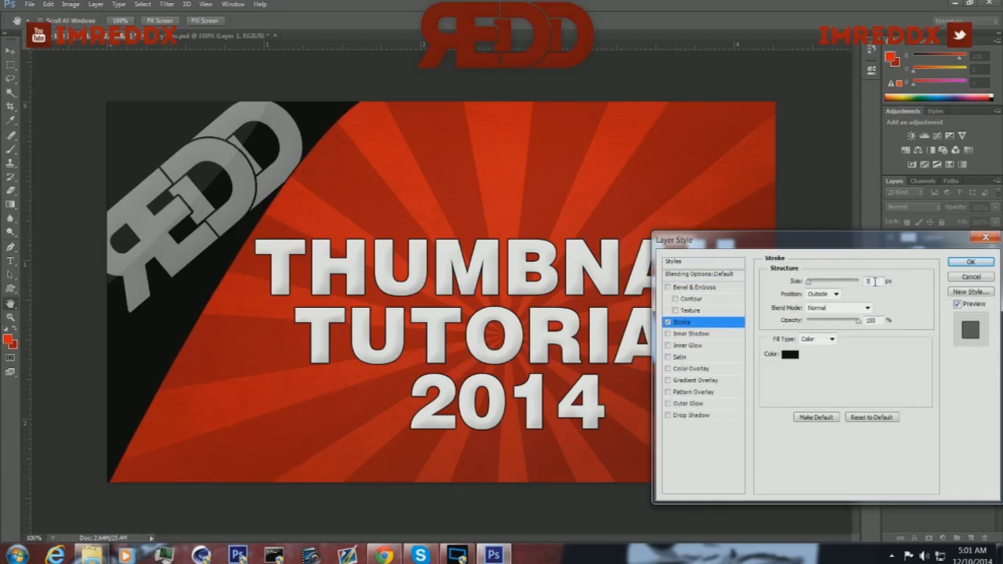
Try near-white f0f0f0 and light grey c3bebe as the black corner's stroke colour, and discard the stroke
click(791, 355)
click(478, 259)
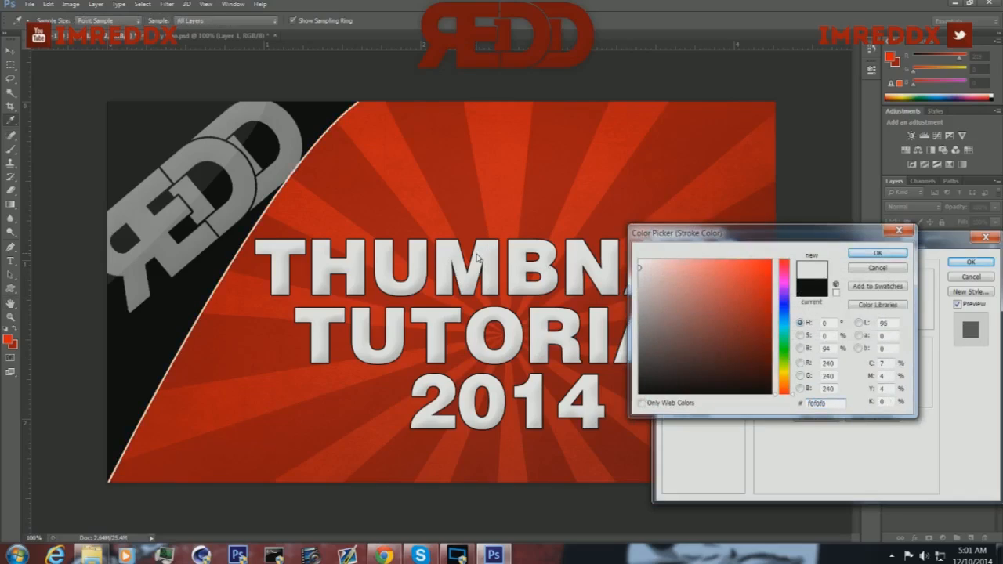
click(866, 268)
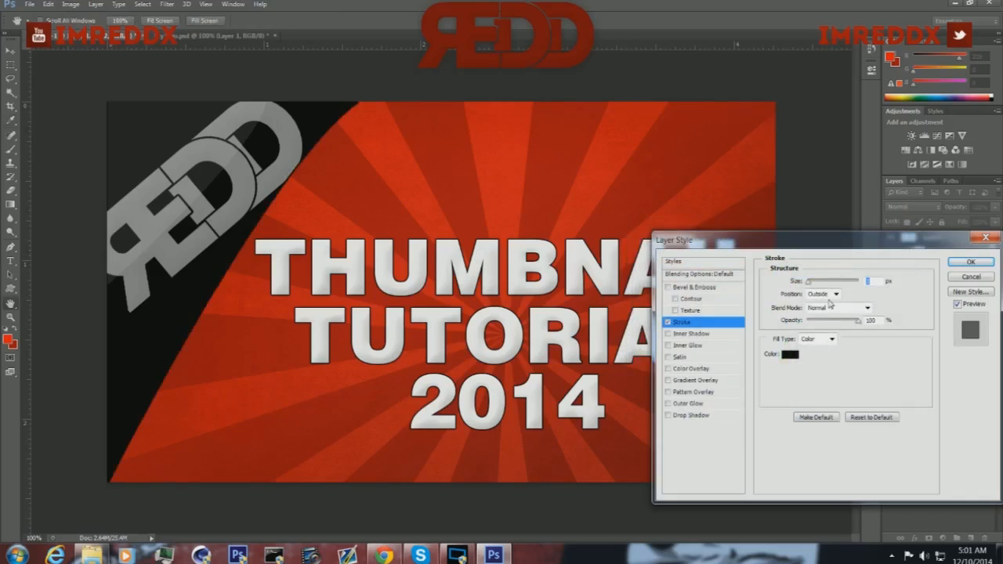
click(790, 355)
click(666, 272)
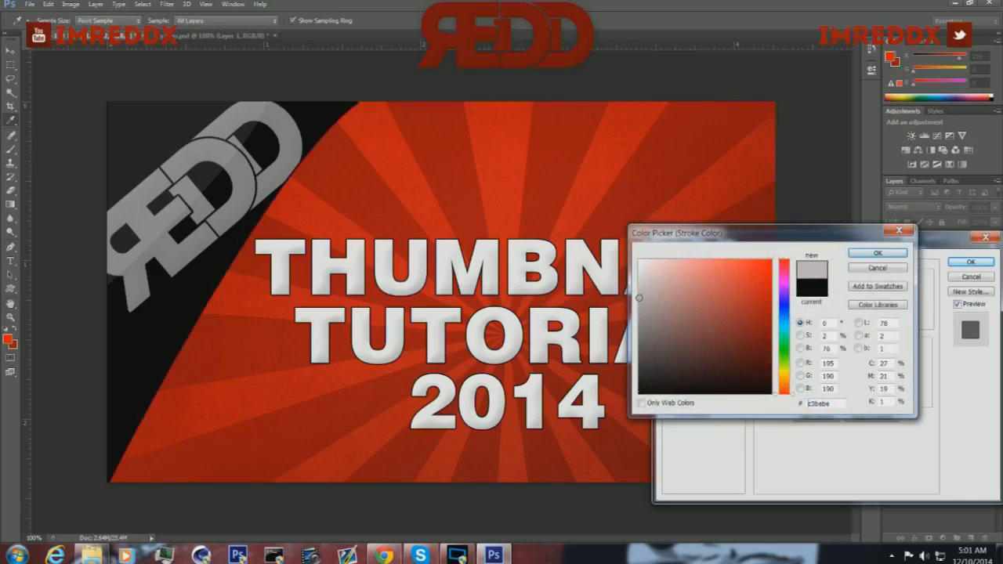
click(891, 271)
click(971, 262)
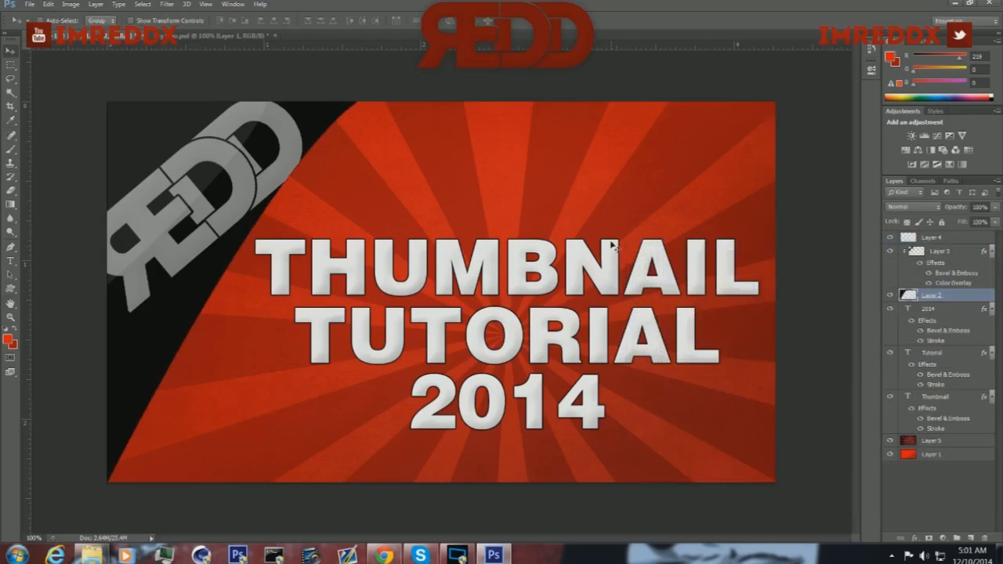